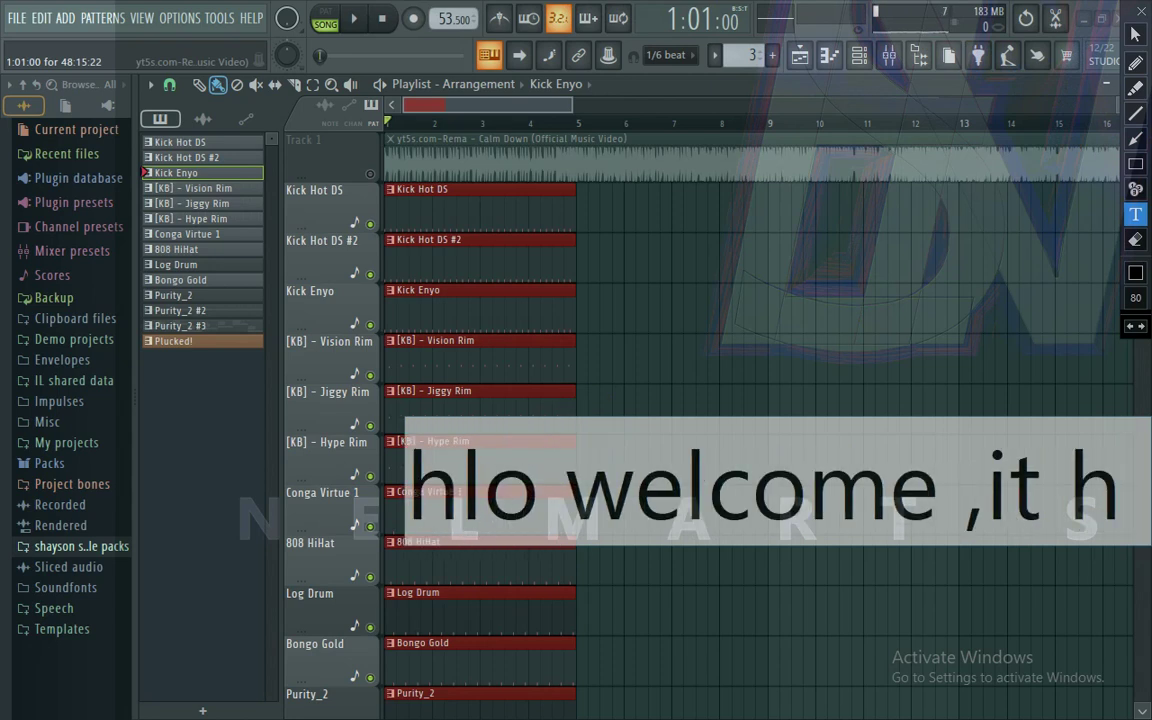
# Step: Complete the on-screen text note to read "hlo welcome ,it has been long since i last posted"
pyautogui.write('has been ')
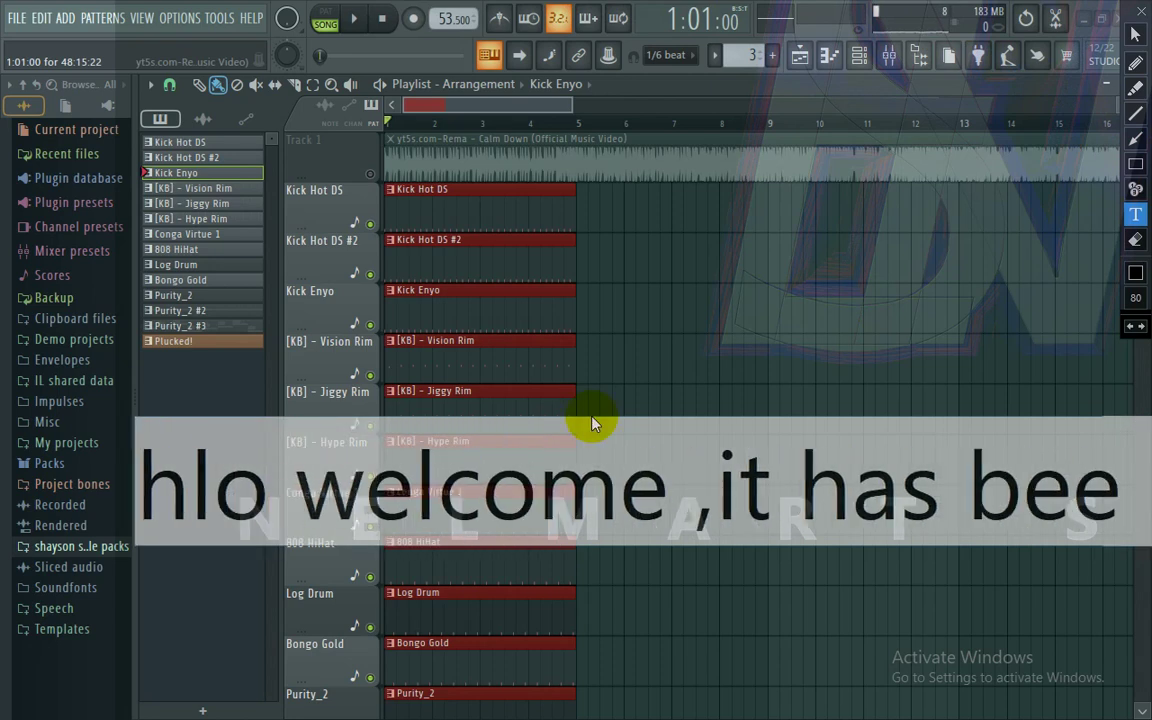
pyautogui.write('long since ')
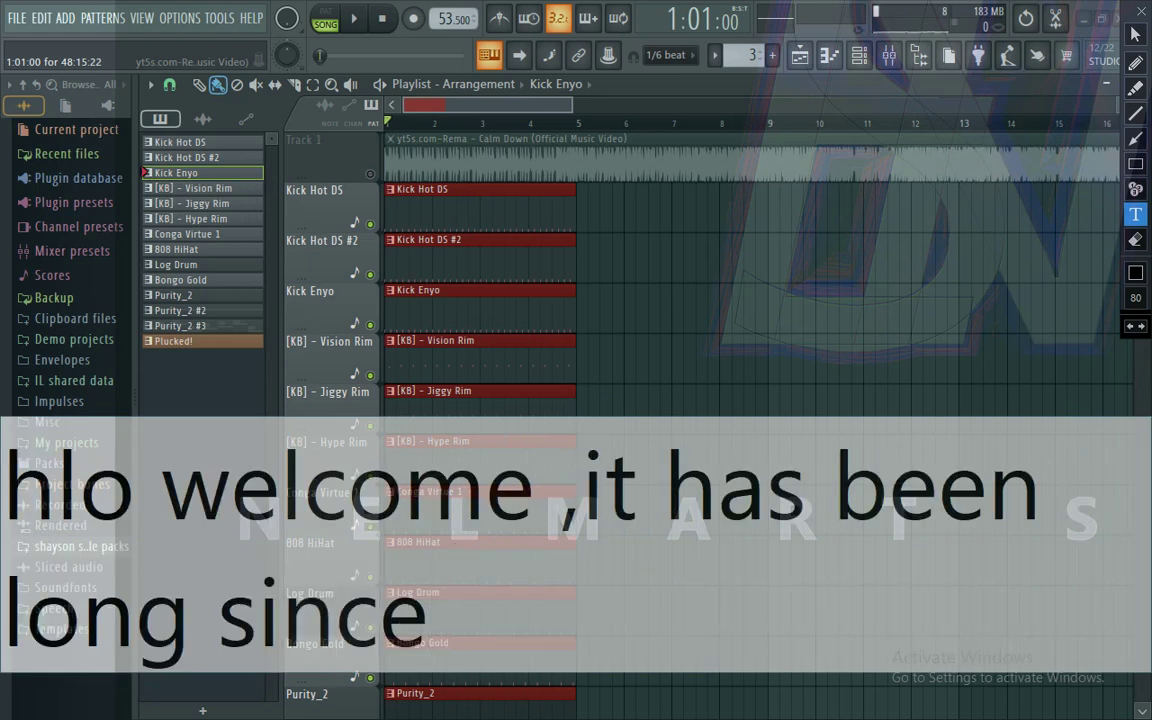
pyautogui.write('i last')
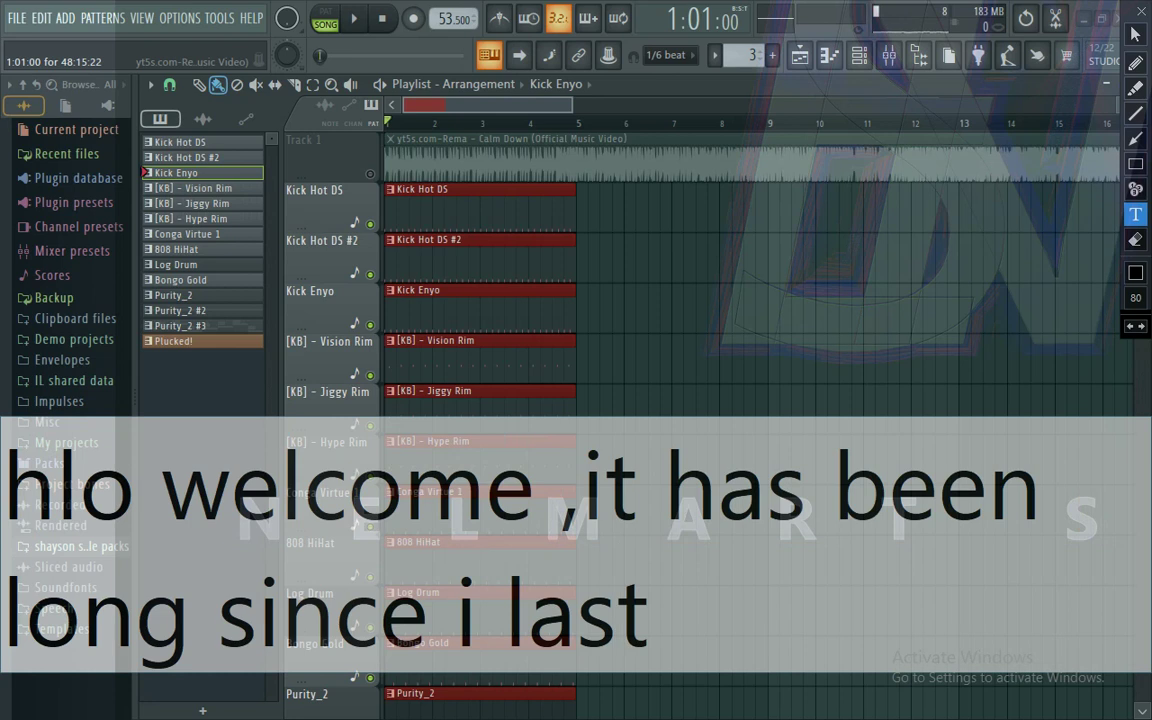
pyautogui.write(' post')
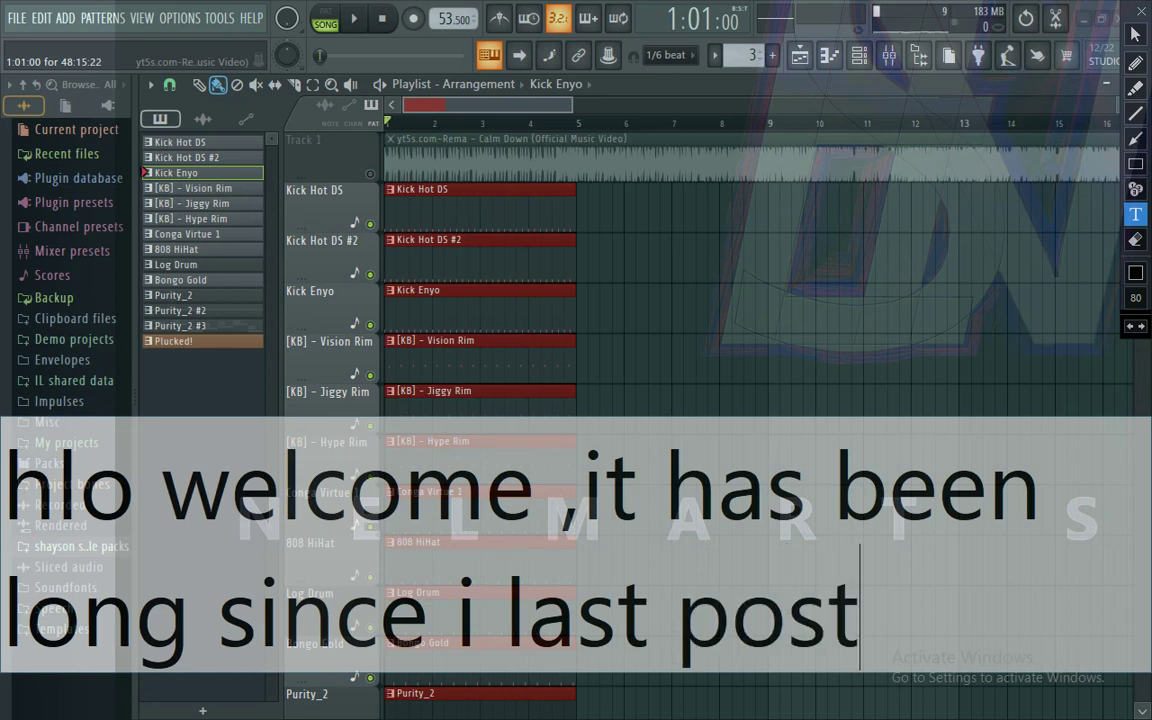
pyautogui.write('ed')
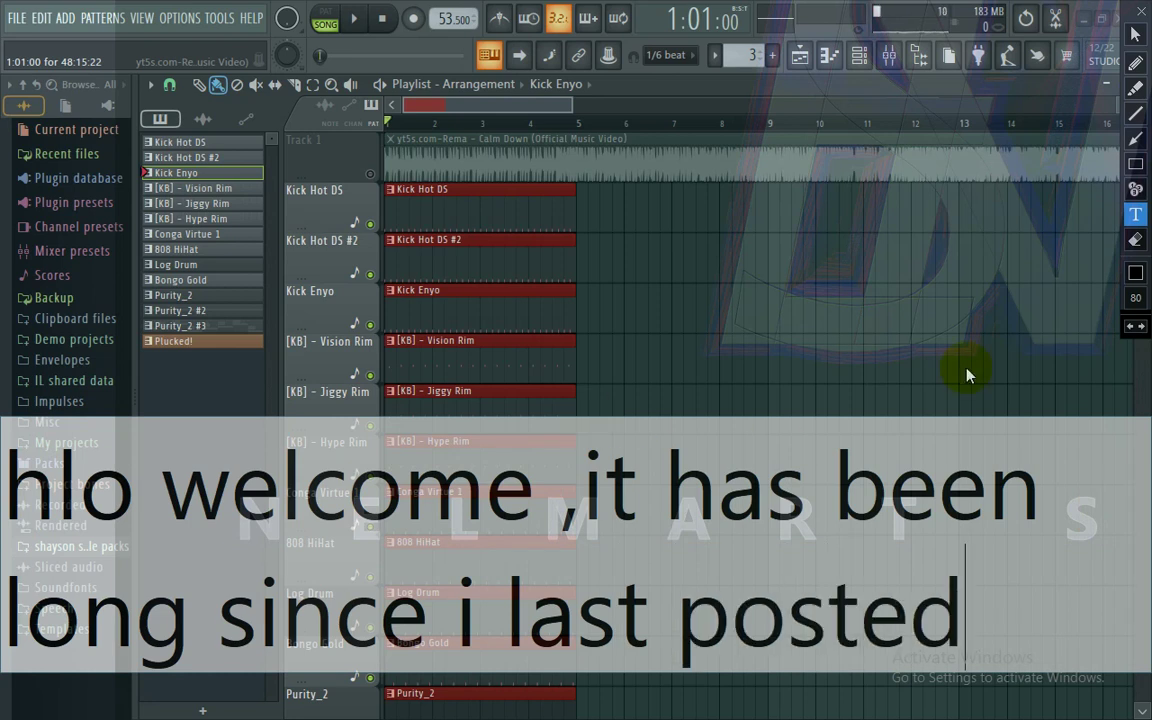
# Step: Erase the welcome note and write "this is how to make calm down by rema free flp link in description" as a new text note
pyautogui.click(1136, 240)
pyautogui.click(1046, 414)
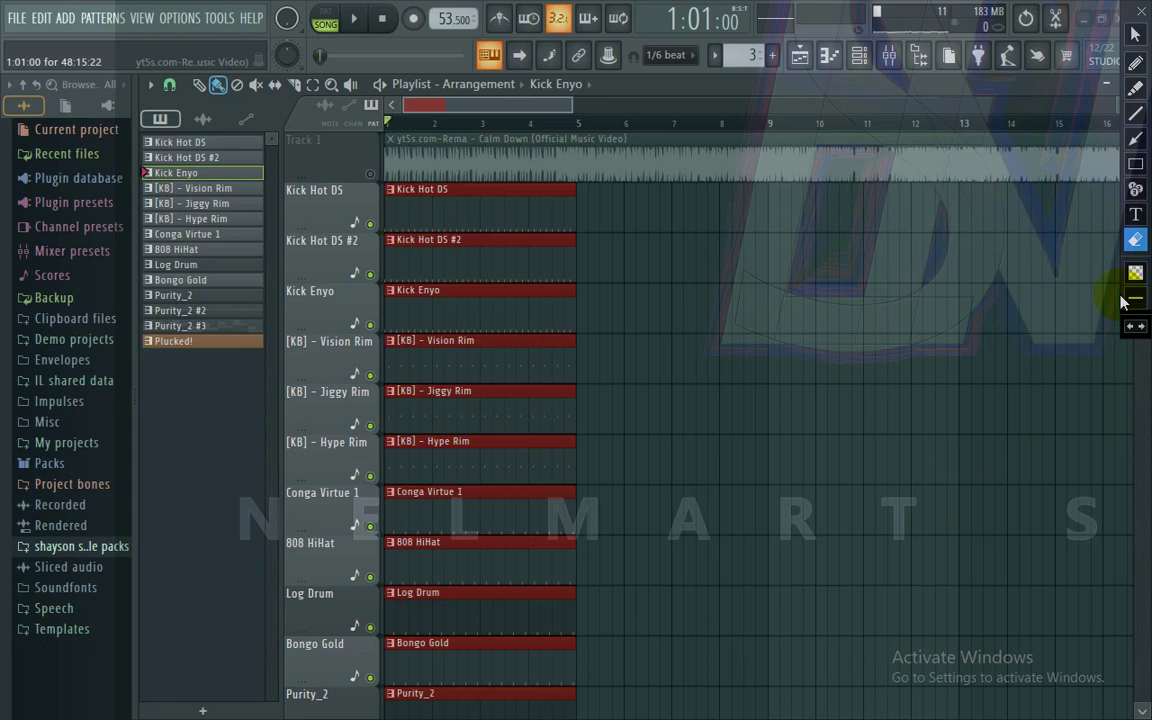
pyautogui.click(1137, 216)
pyautogui.click(830, 382)
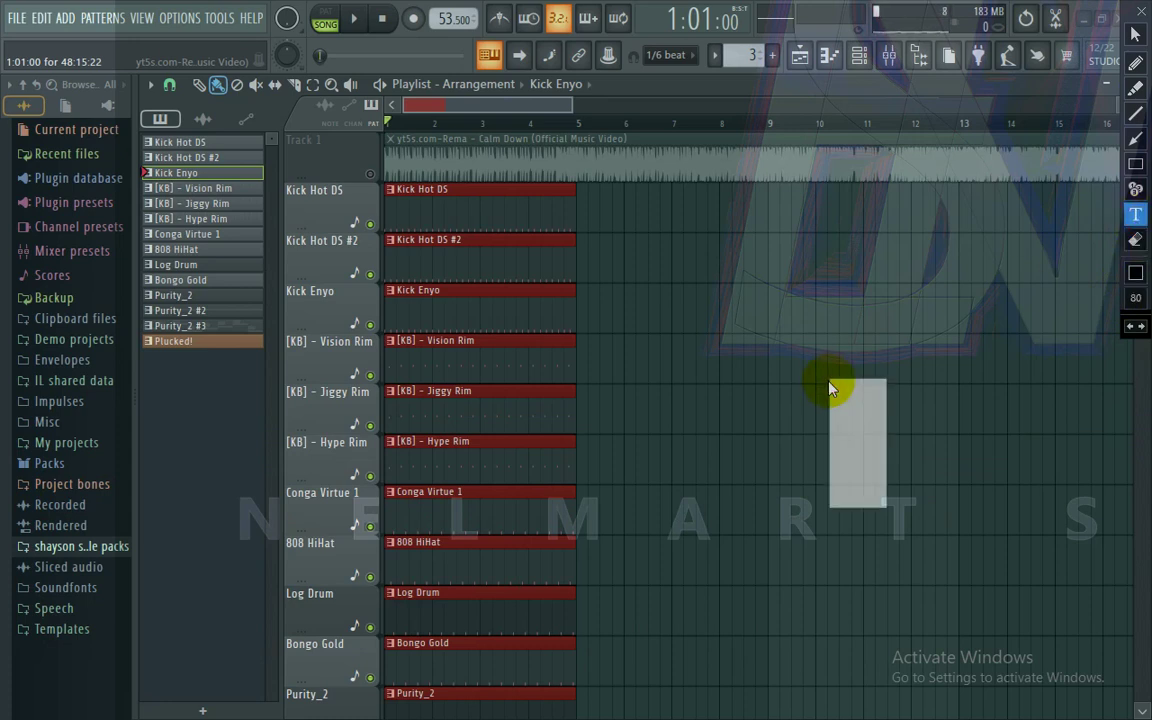
pyautogui.write('this ')
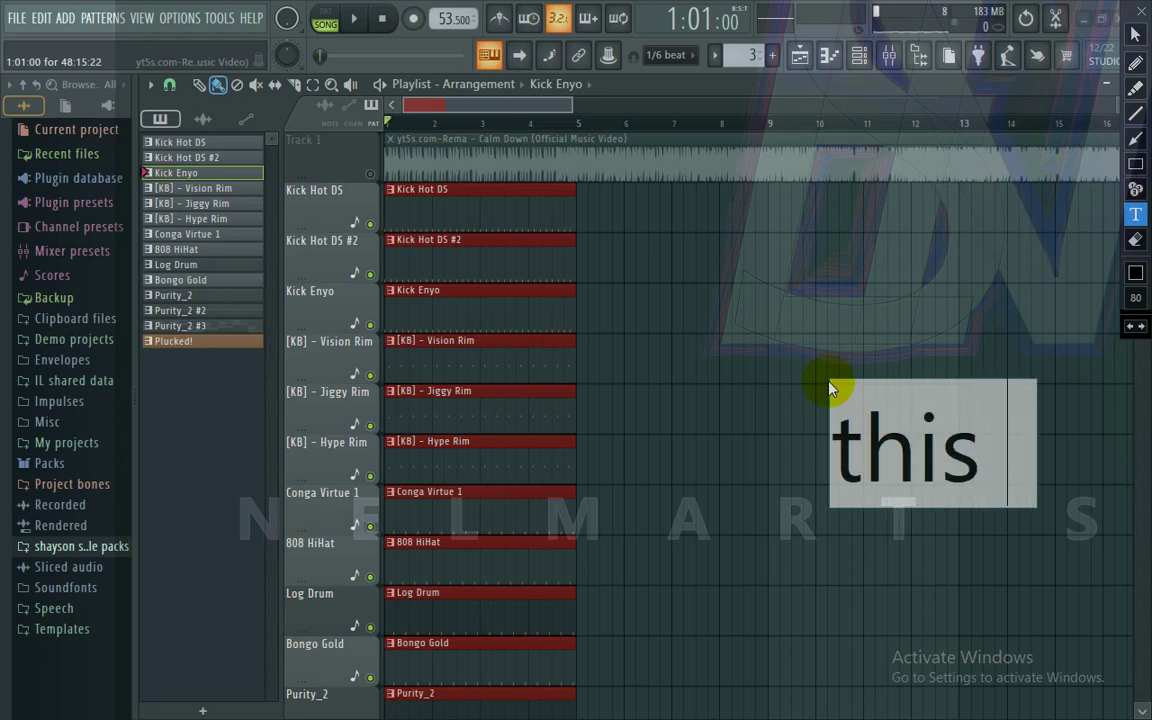
pyautogui.write('is how t')
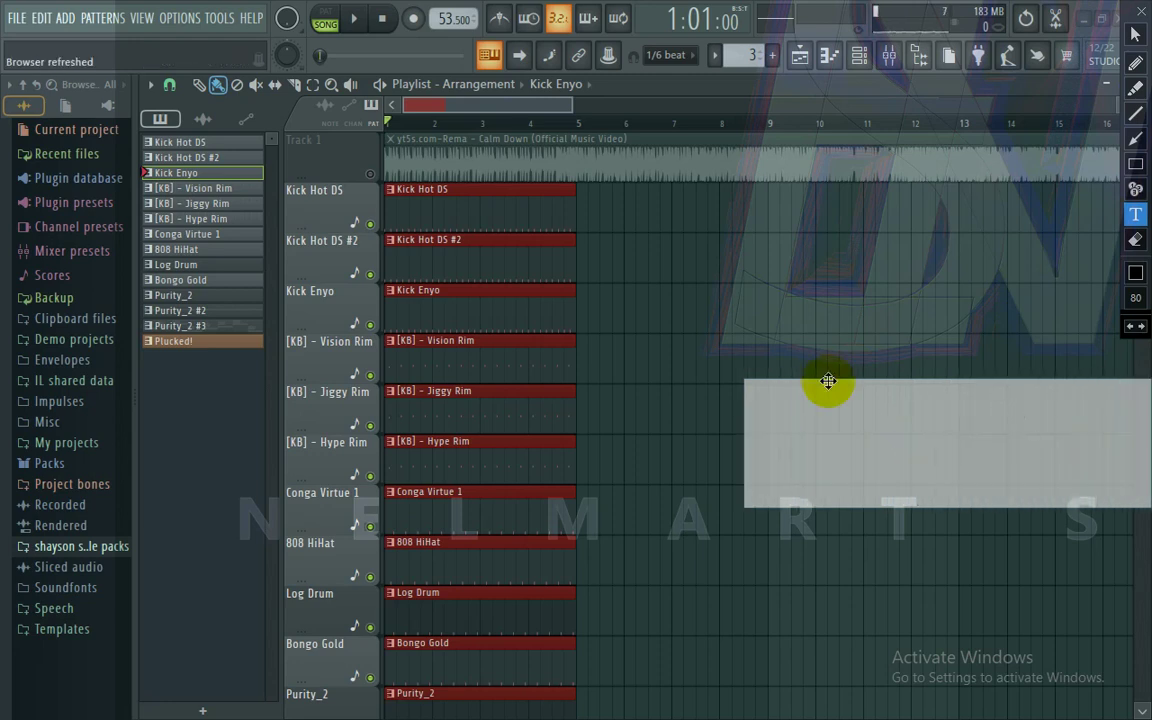
pyautogui.write('o')
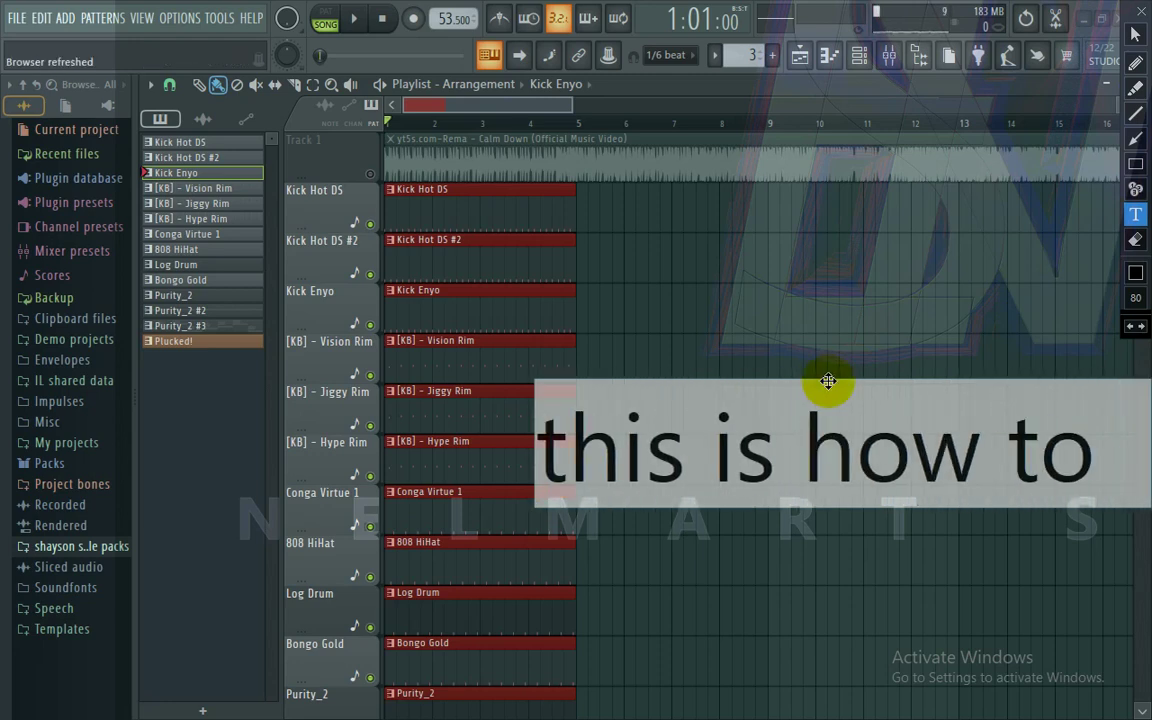
pyautogui.write(' make')
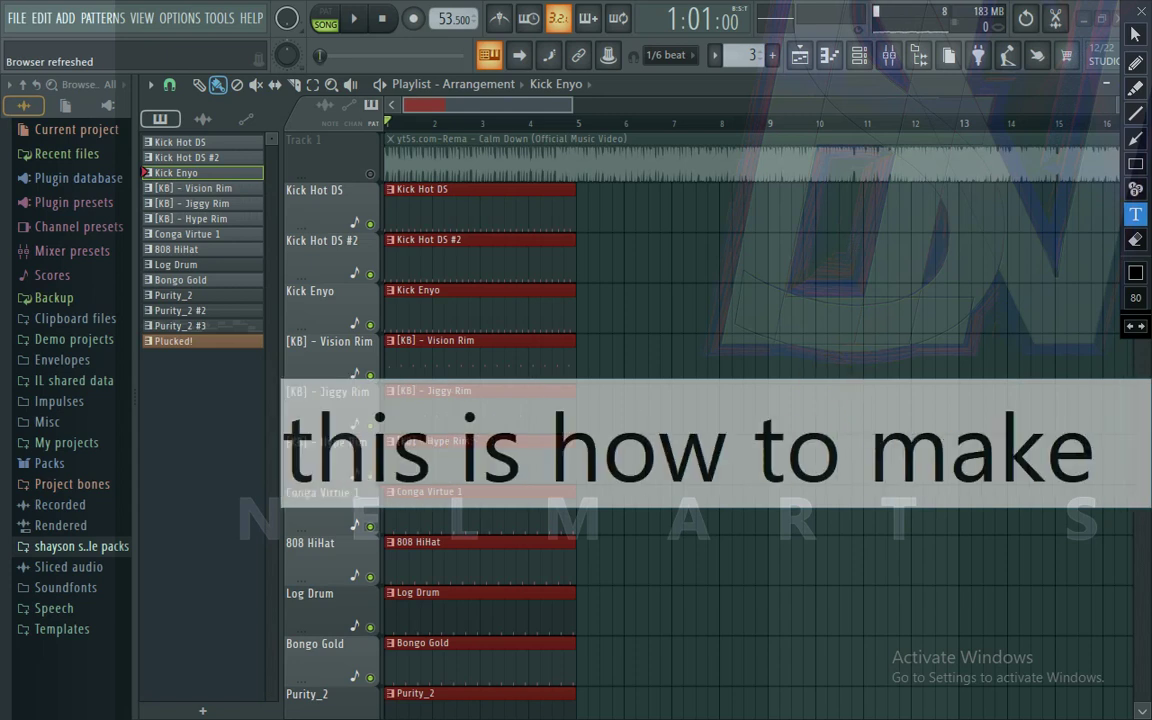
pyautogui.write(' calm d')
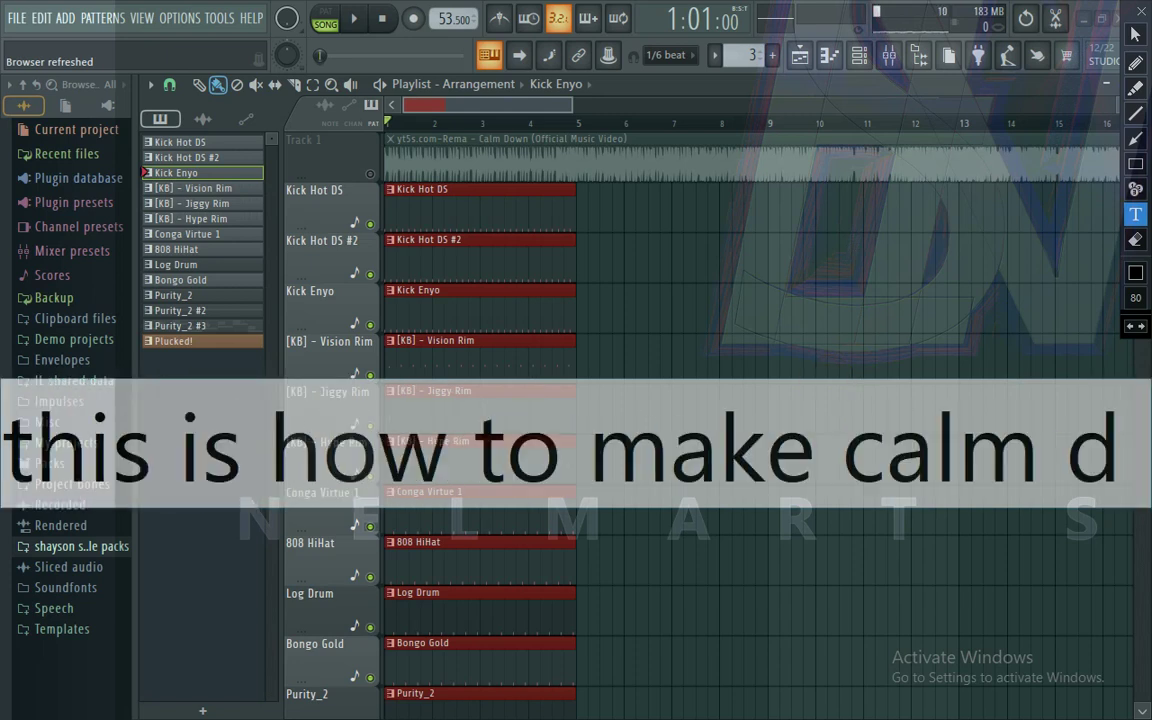
pyautogui.write('own by')
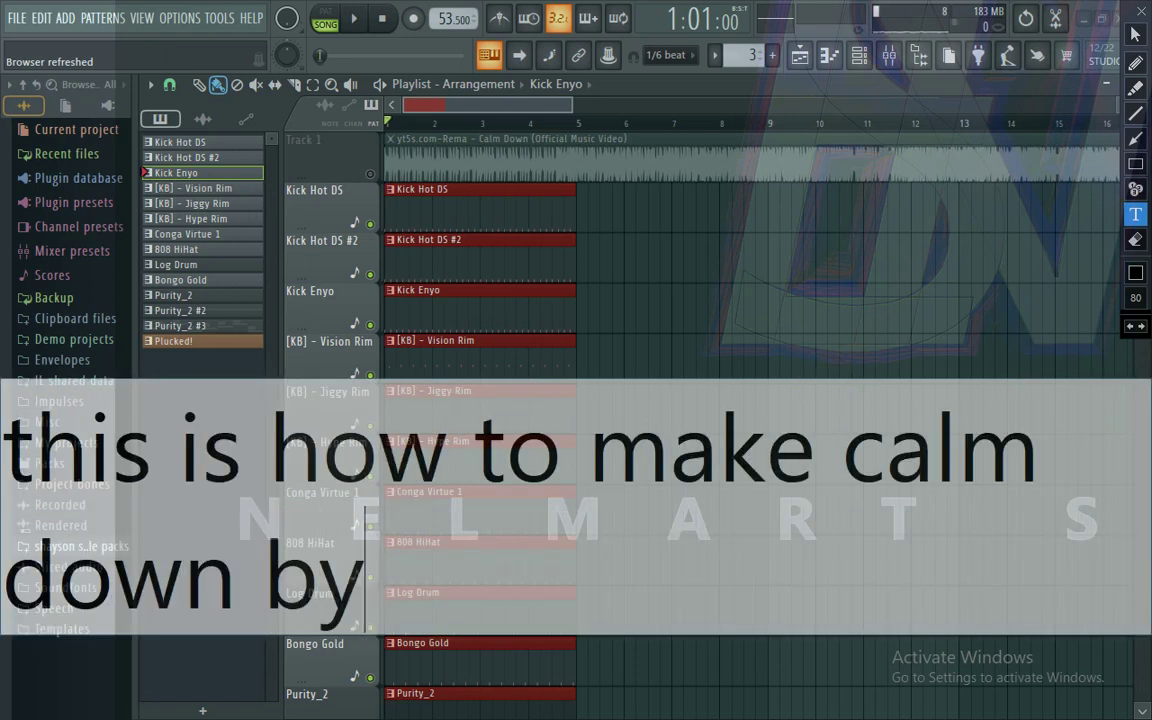
pyautogui.write(' rema')
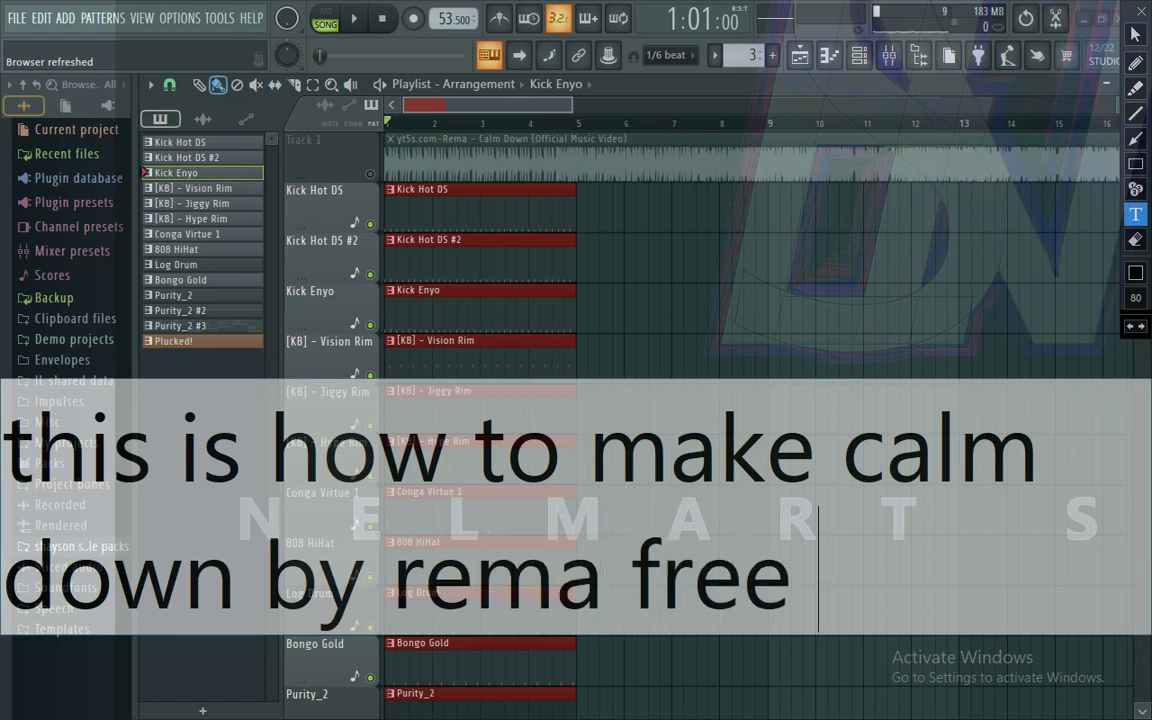
pyautogui.write('free flp ')
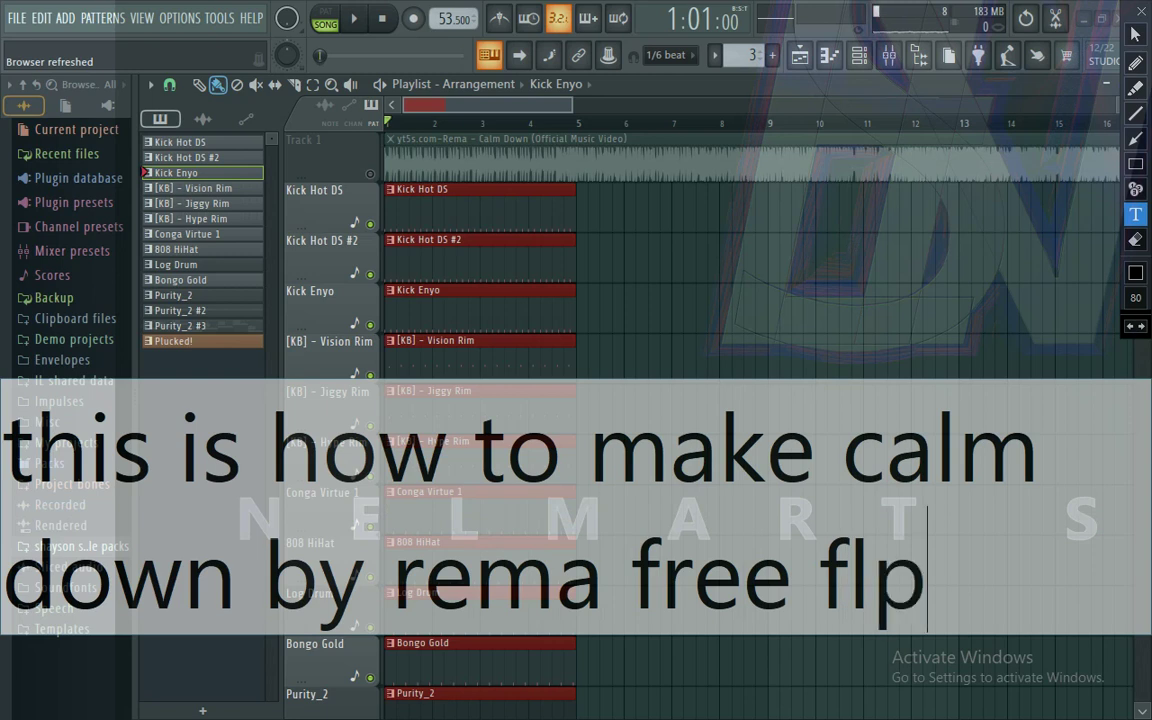
pyautogui.write('link')
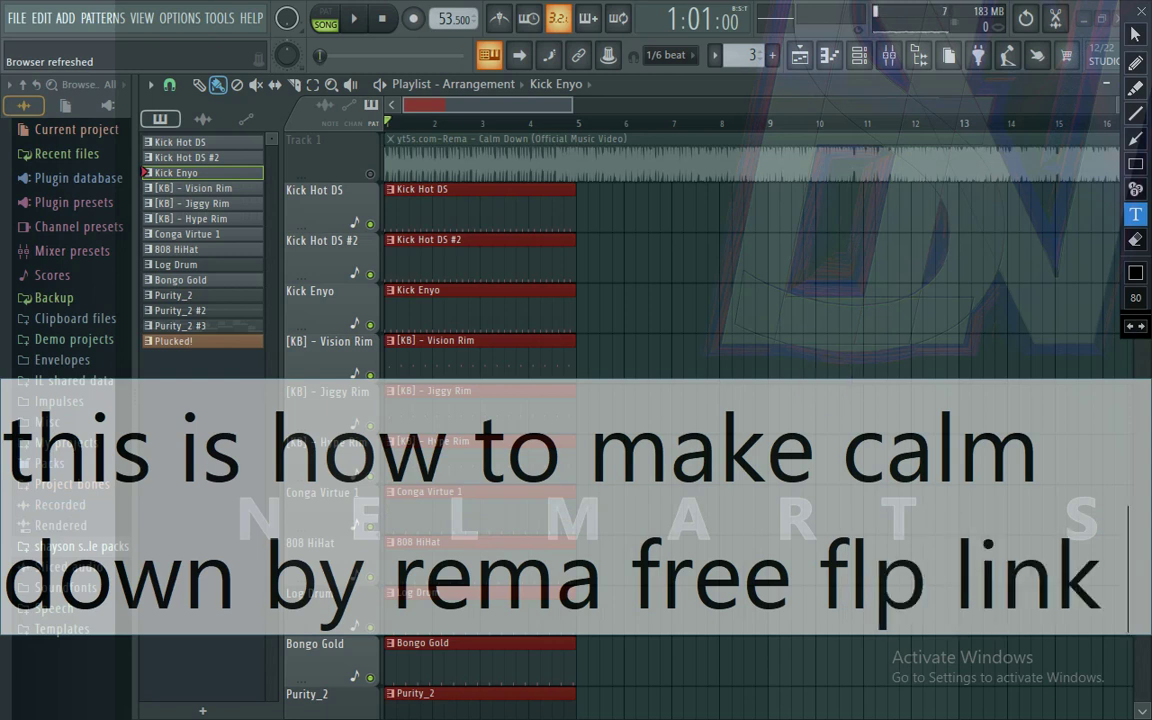
pyautogui.press('Return')
pyautogui.write('in de')
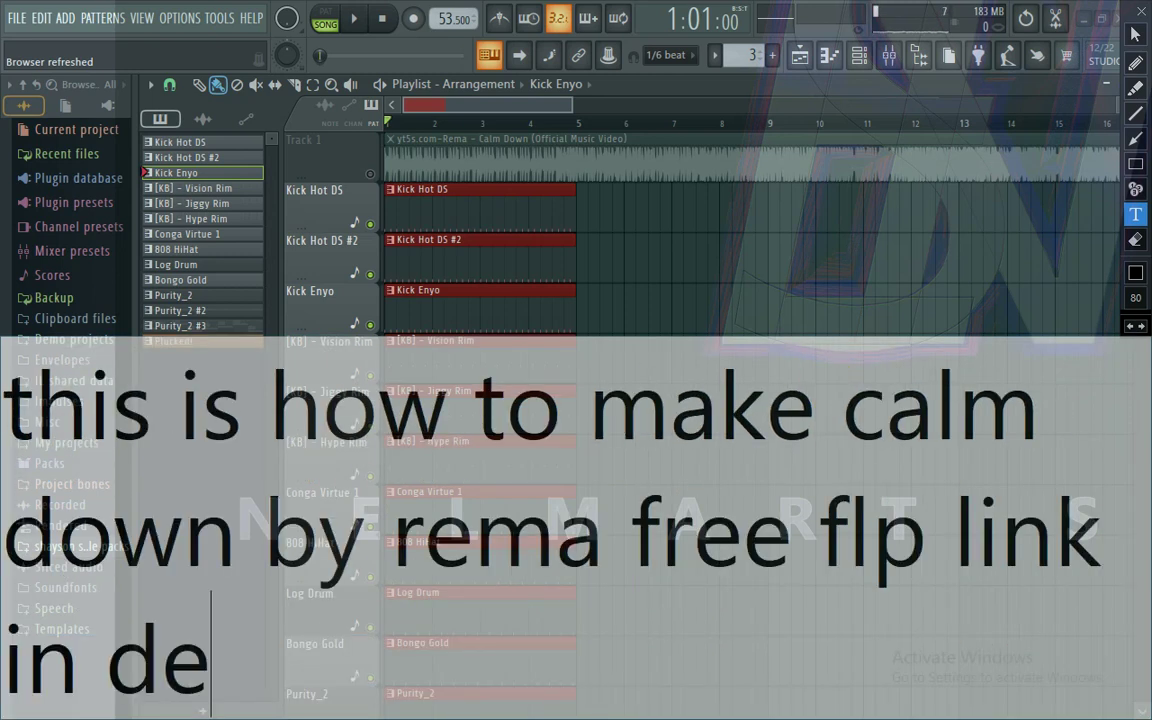
pyautogui.write('scri')
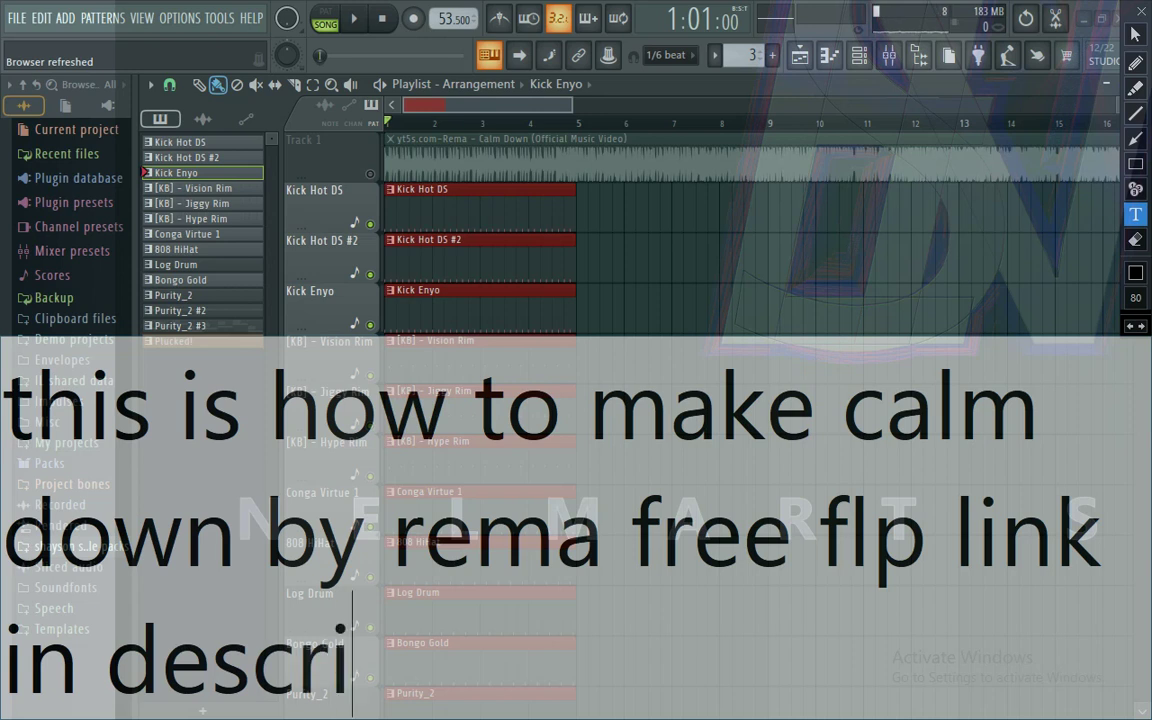
pyautogui.write('ption')
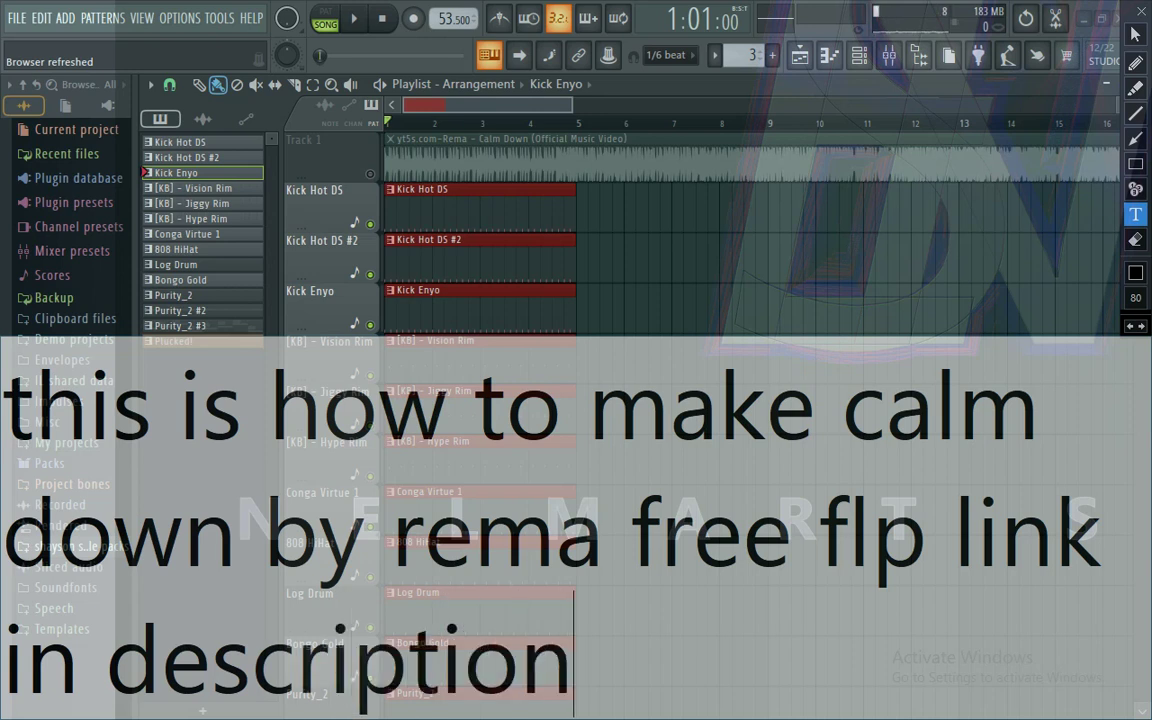
# Step: Erase the text note from the screen and return to the normal pointer
pyautogui.click(1138, 247)
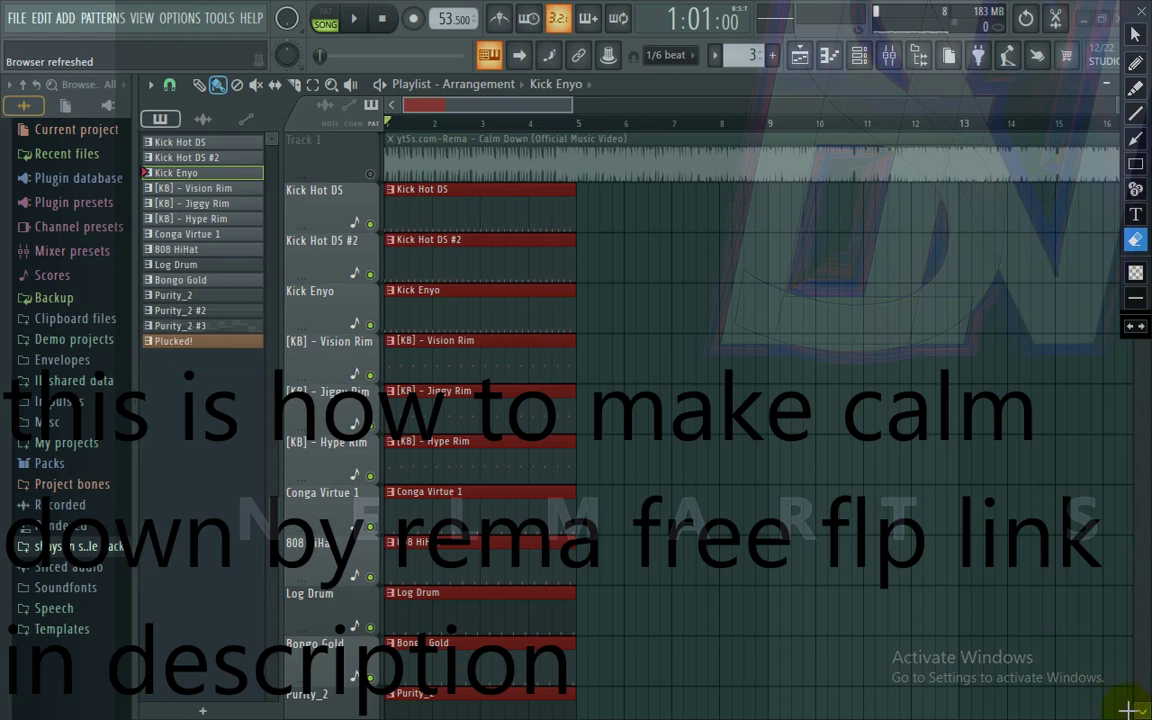
pyautogui.moveTo(403, 493)
pyautogui.mouseDown()
pyautogui.moveTo(1, 244)
pyautogui.moveTo(1, 223)
pyautogui.mouseUp()
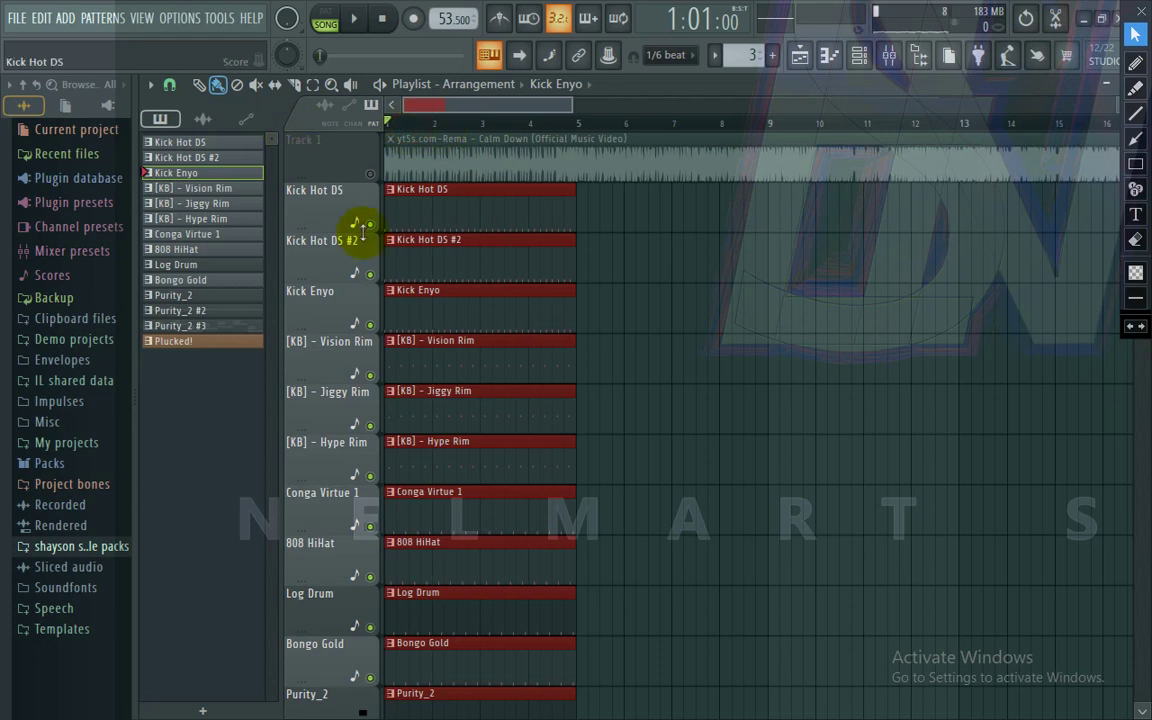
# Step: Solo the Calm Down reference audio on Track 1, play it briefly and stop playback
pyautogui.rightClick(370, 176)
pyautogui.press('space')
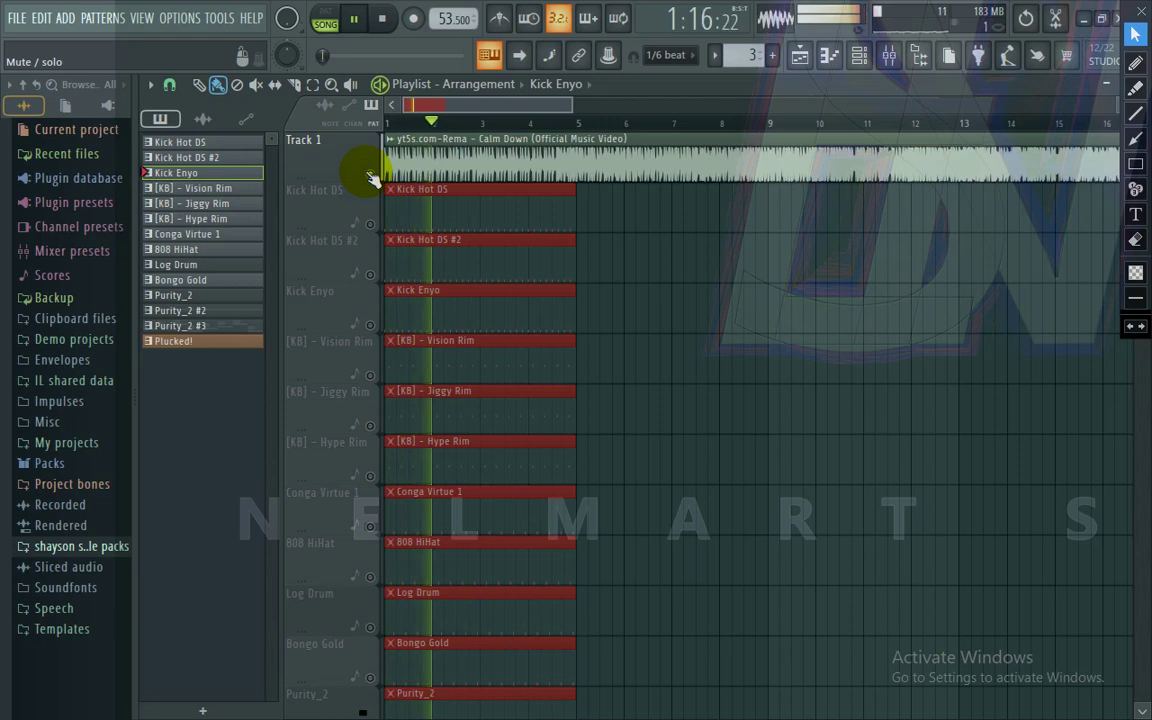
pyautogui.press('space')
# Step: Turn the instrument tracks back on, mute the reference audio on Track 1, and play the song arrangement briefly
pyautogui.rightClick(370, 225)
pyautogui.rightClick(370, 225)
pyautogui.click(370, 176)
pyautogui.press('space')
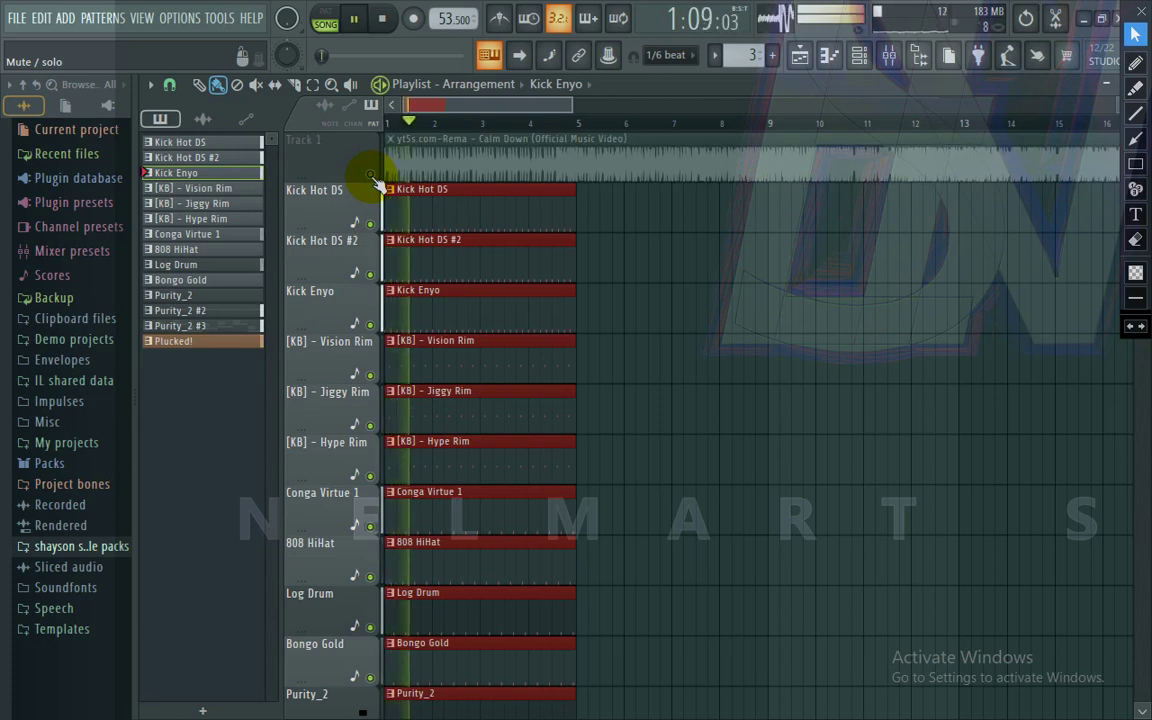
pyautogui.press('space')
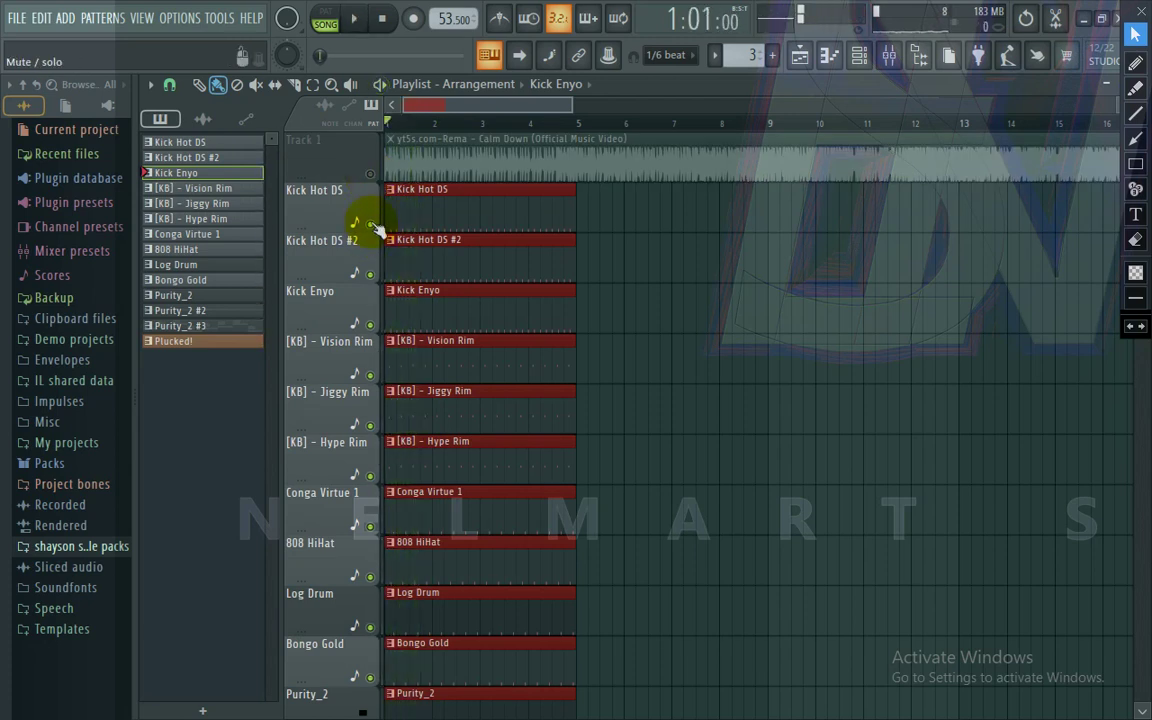
# Step: Play the Kick Hot DS pattern on its own and show its steps in the Channel rack, placed over the playlist
pyautogui.click(222, 142)
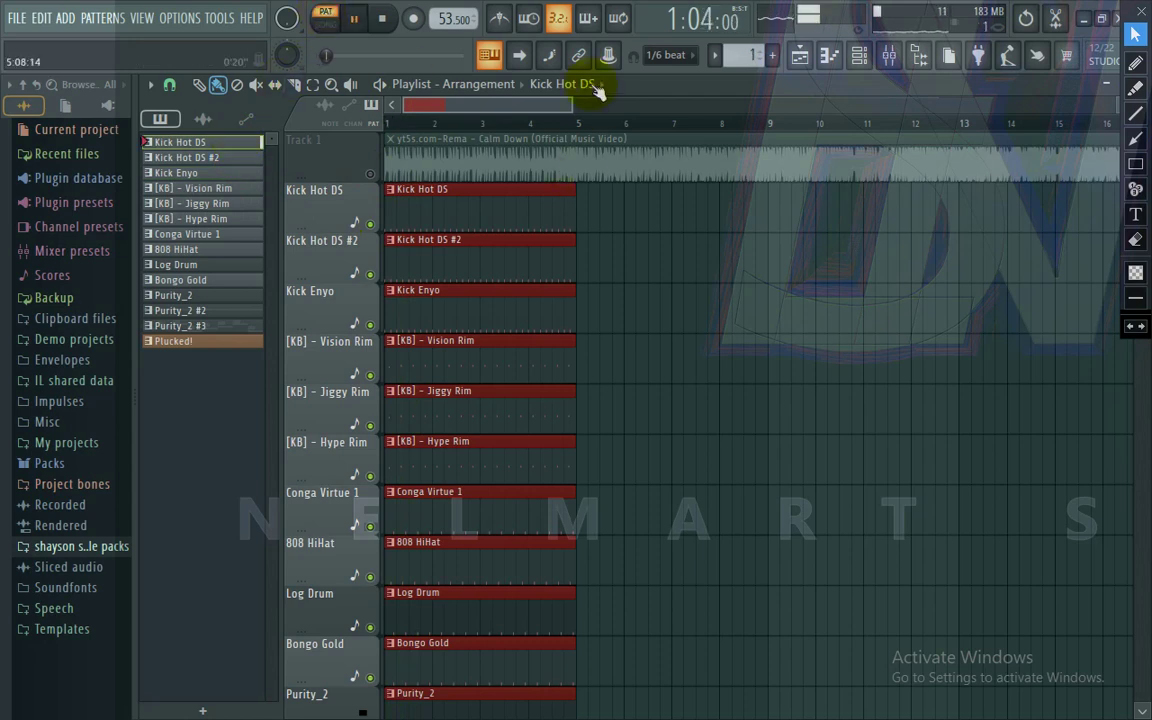
pyautogui.click(860, 57)
pyautogui.moveTo(674, 316); pyautogui.dragTo(672, 253)
pyautogui.moveTo(428, 637); pyautogui.dragTo(378, 643)
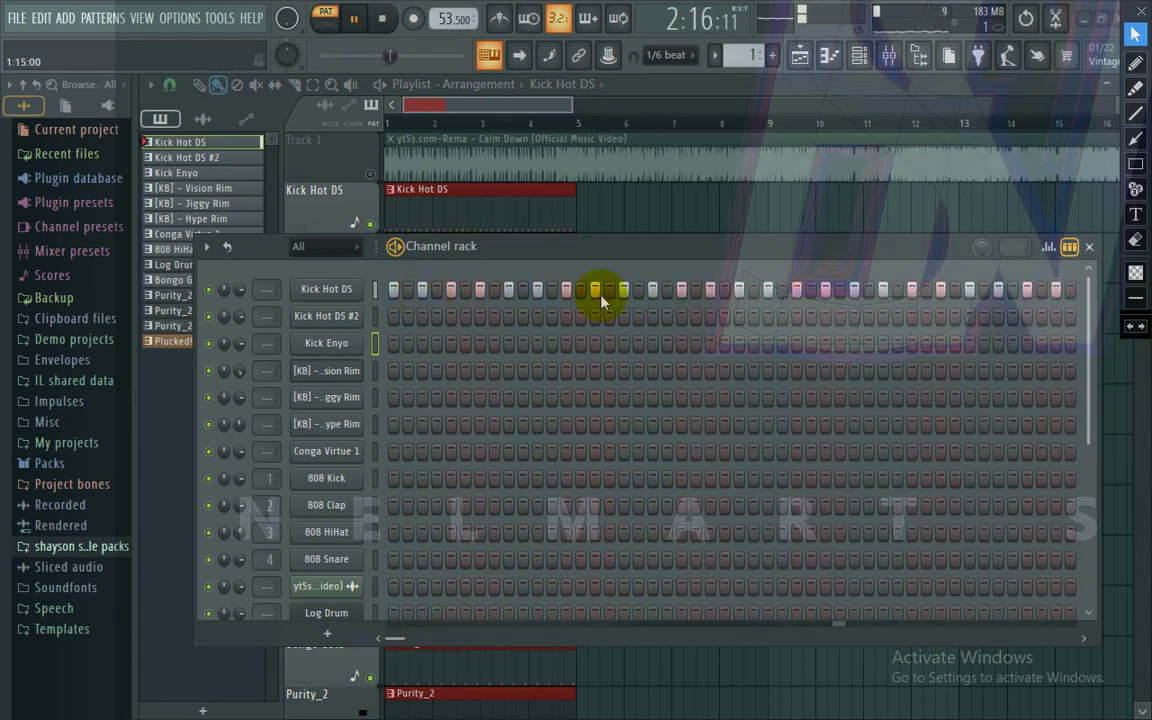
# Step: Review the step sequences of the Kick Hot DS #2, Kick Enyo, Vision Rim, Jiggy Rim and Hype Rim patterns during playback
pyautogui.click(217, 162)
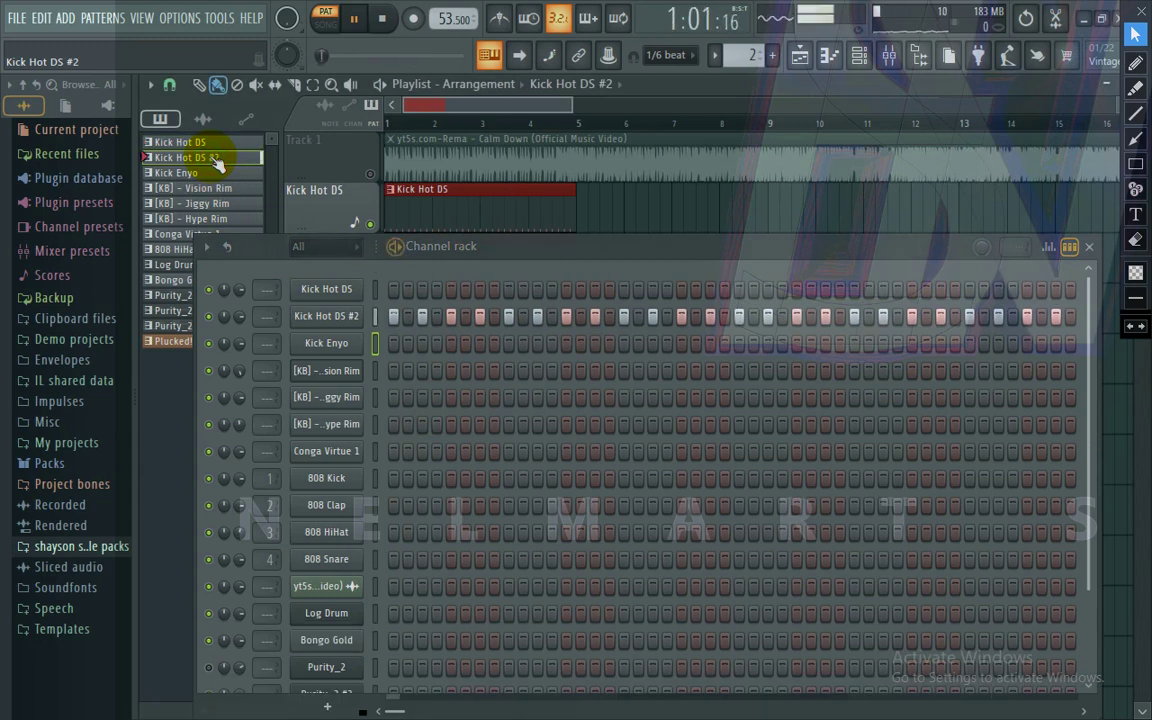
pyautogui.click(222, 176)
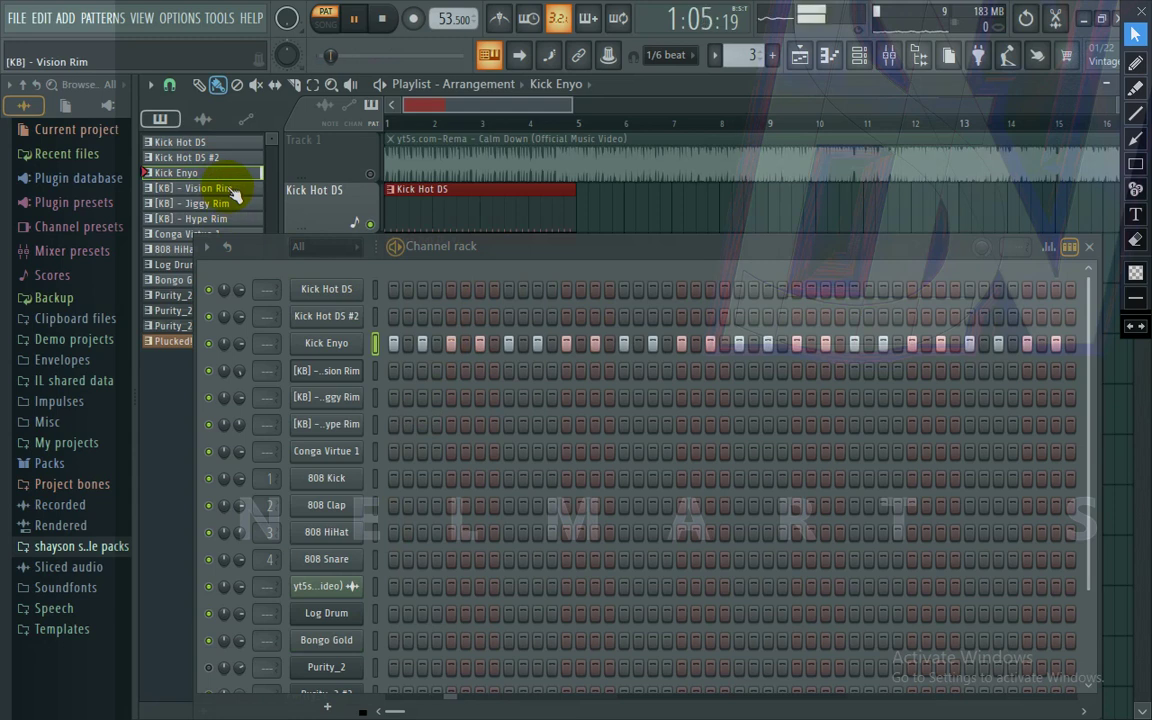
pyautogui.click(236, 191)
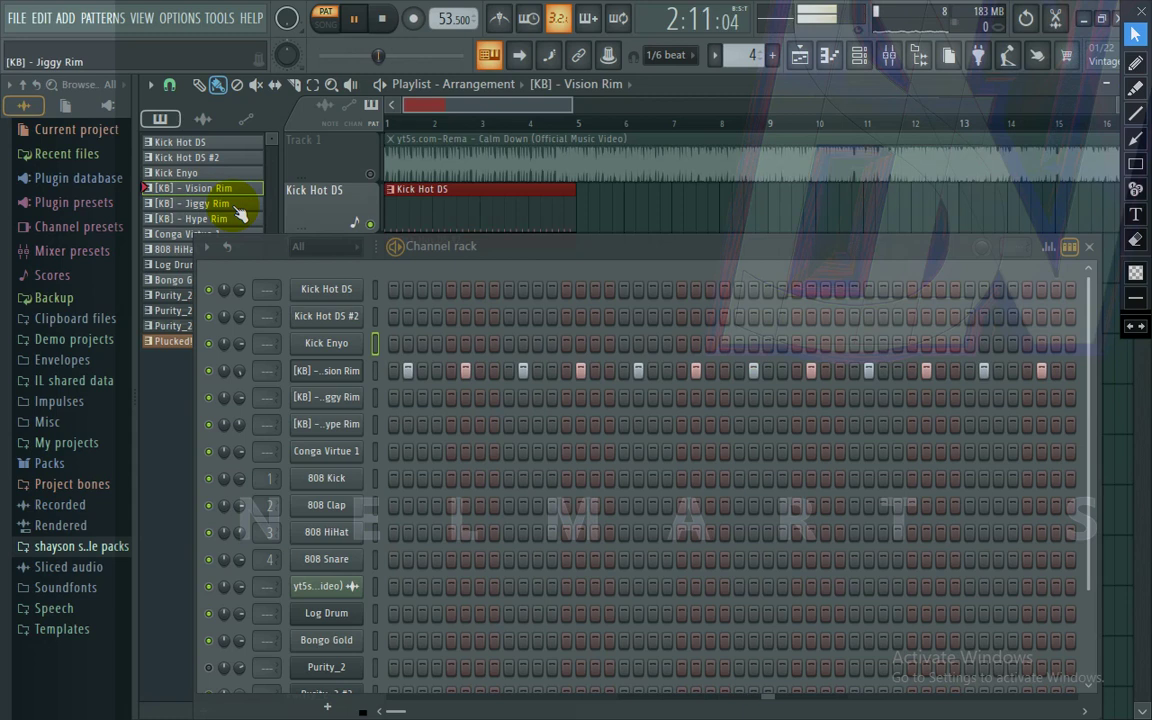
pyautogui.click(240, 205)
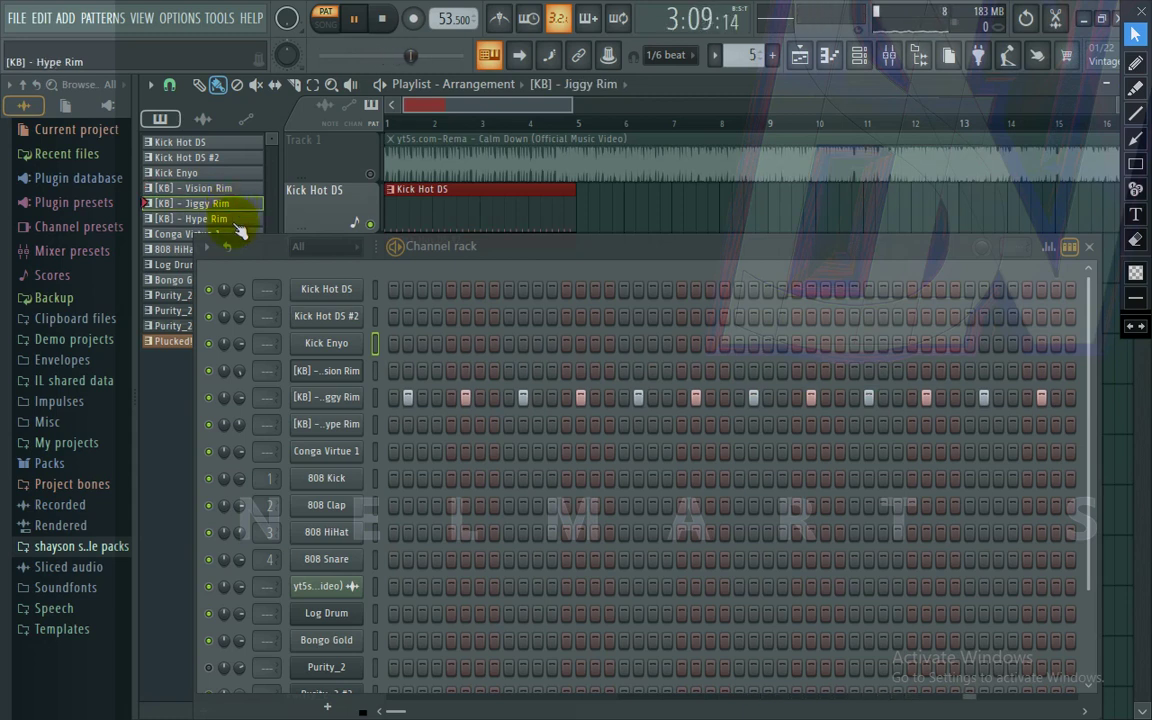
pyautogui.click(236, 220)
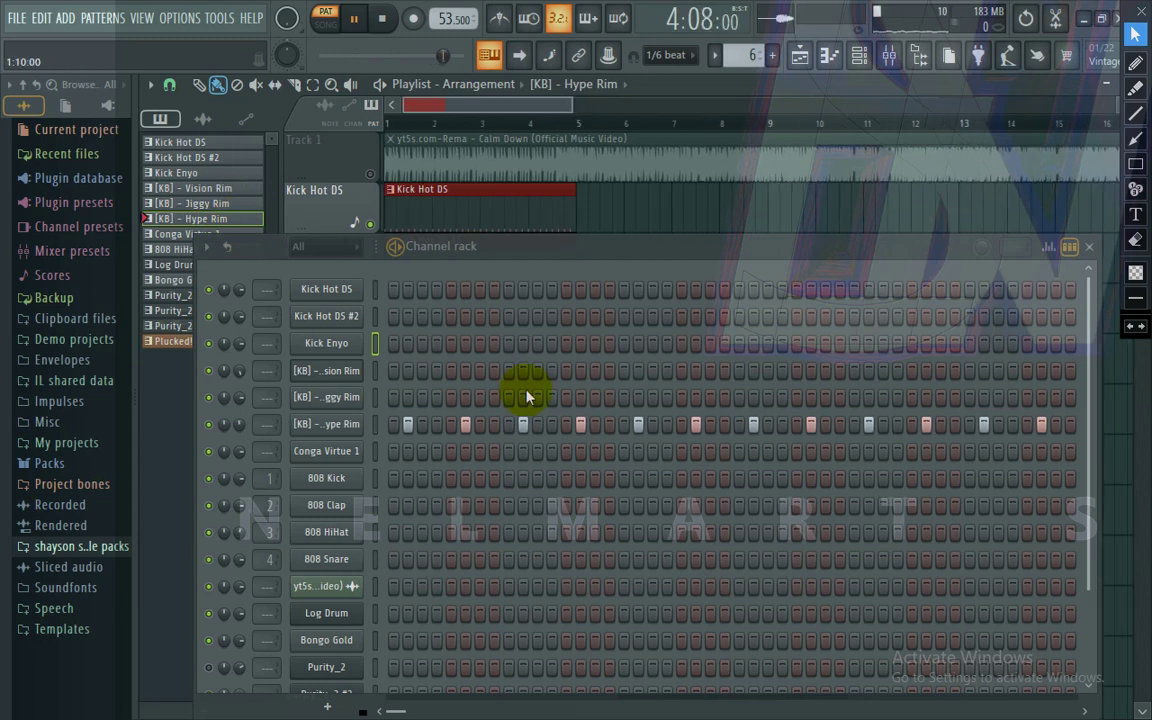
# Step: Review the step sequences of the Conga Virtue 1, 808 HiHat, Log Drum and Bongo Gold patterns during playback
pyautogui.click(188, 236)
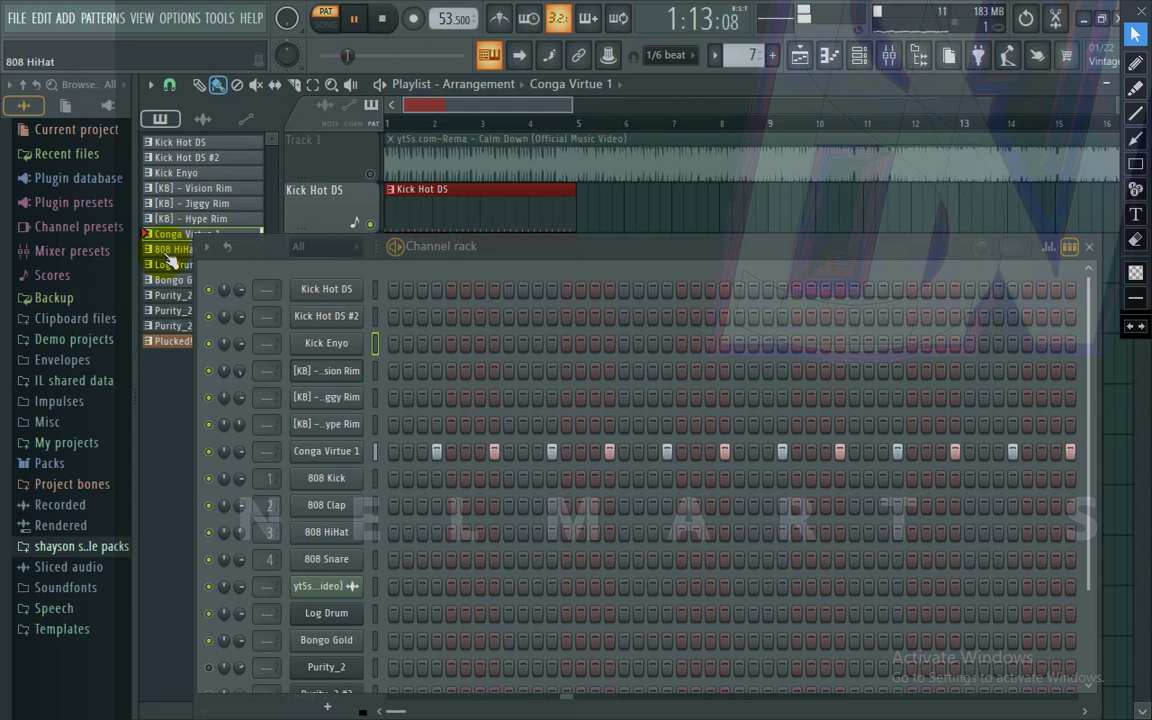
pyautogui.click(172, 250)
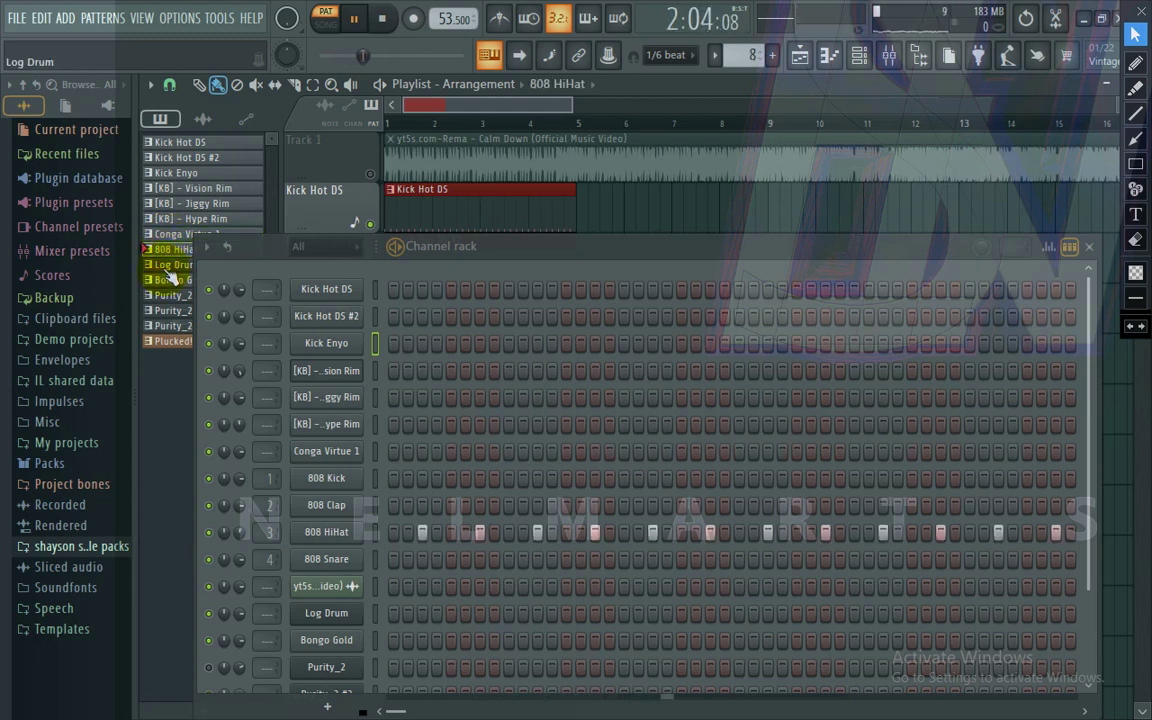
pyautogui.click(170, 266)
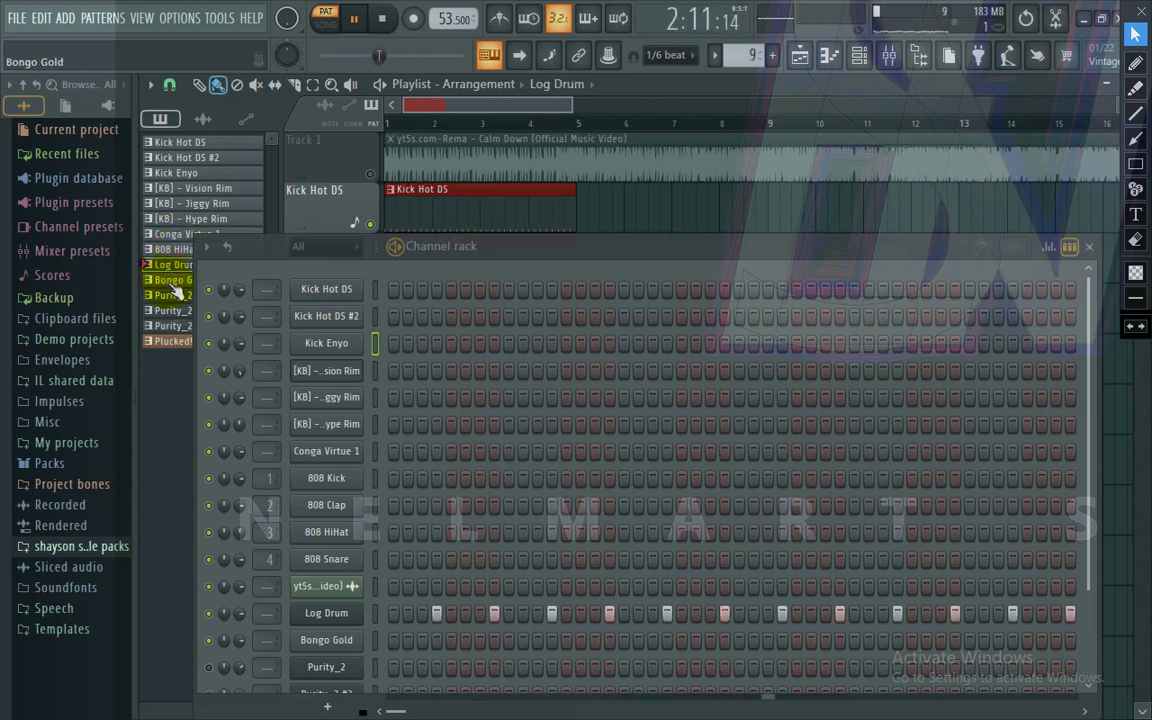
pyautogui.click(174, 282)
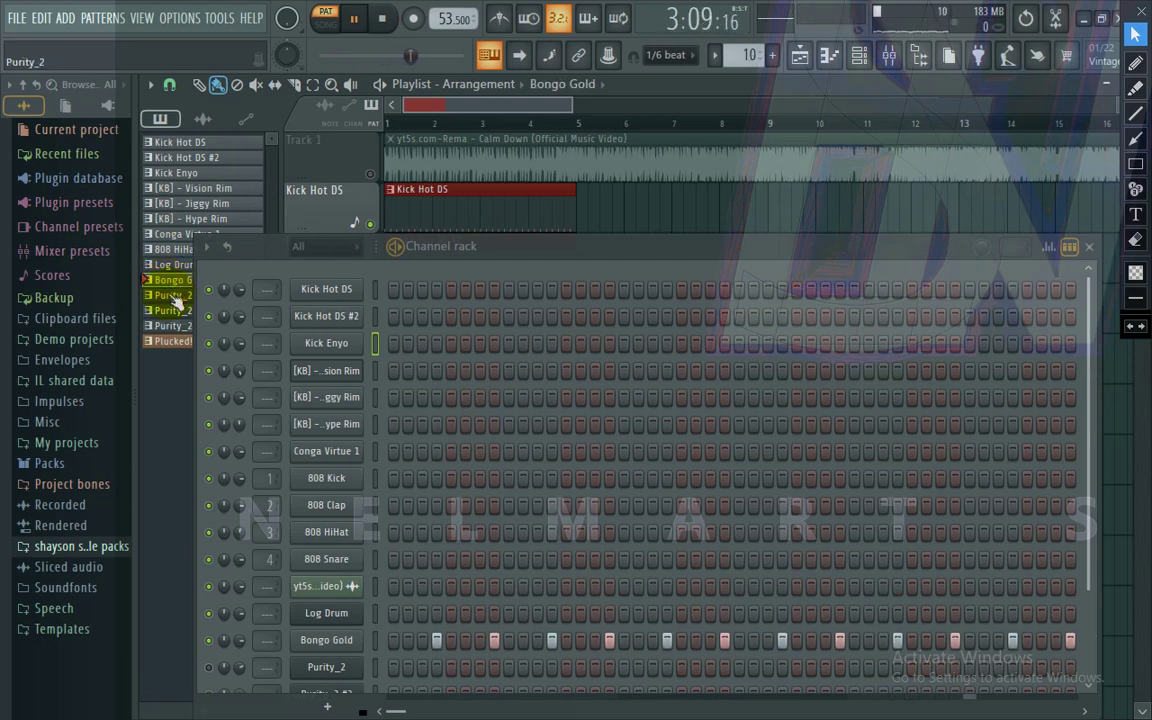
# Step: Review the Purity_2 pattern's notes in the Piano roll during playback
pyautogui.click(175, 297)
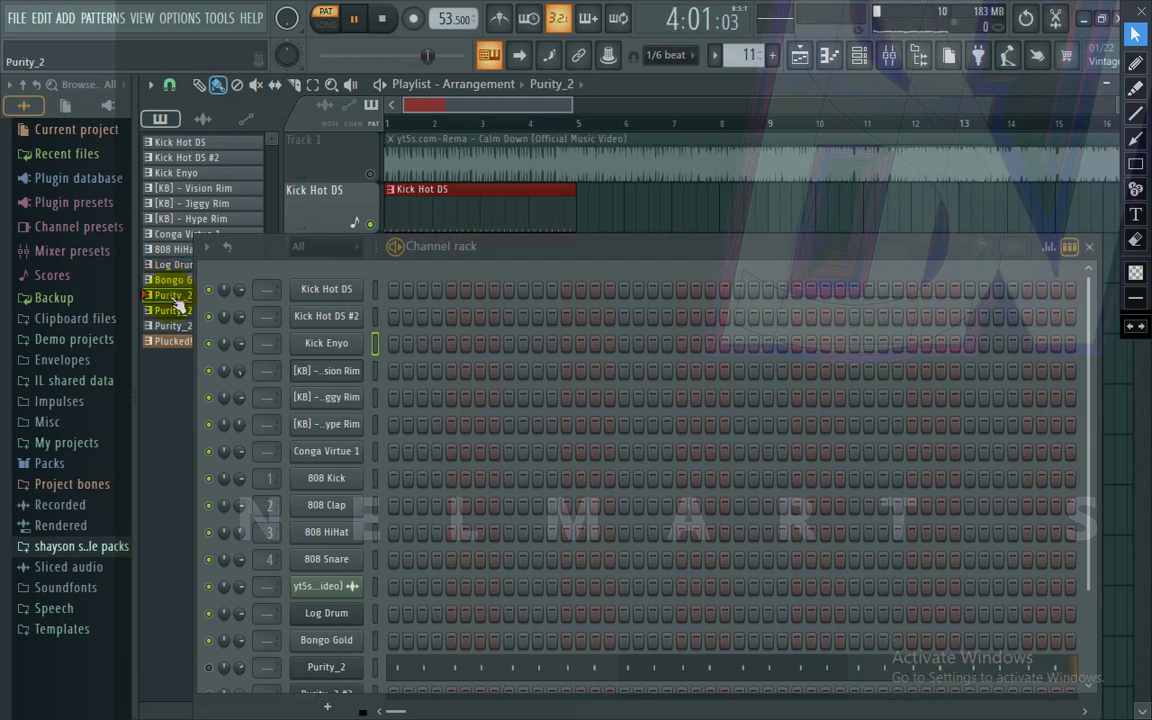
pyautogui.click(550, 668)
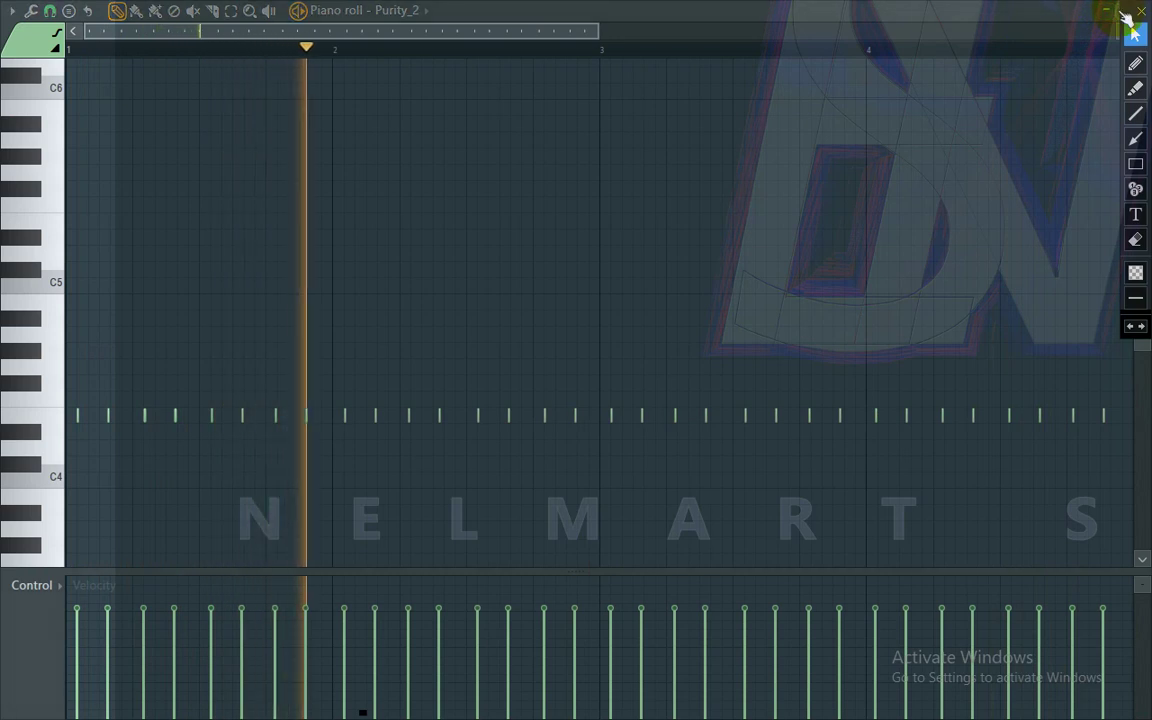
pyautogui.click(1122, 14)
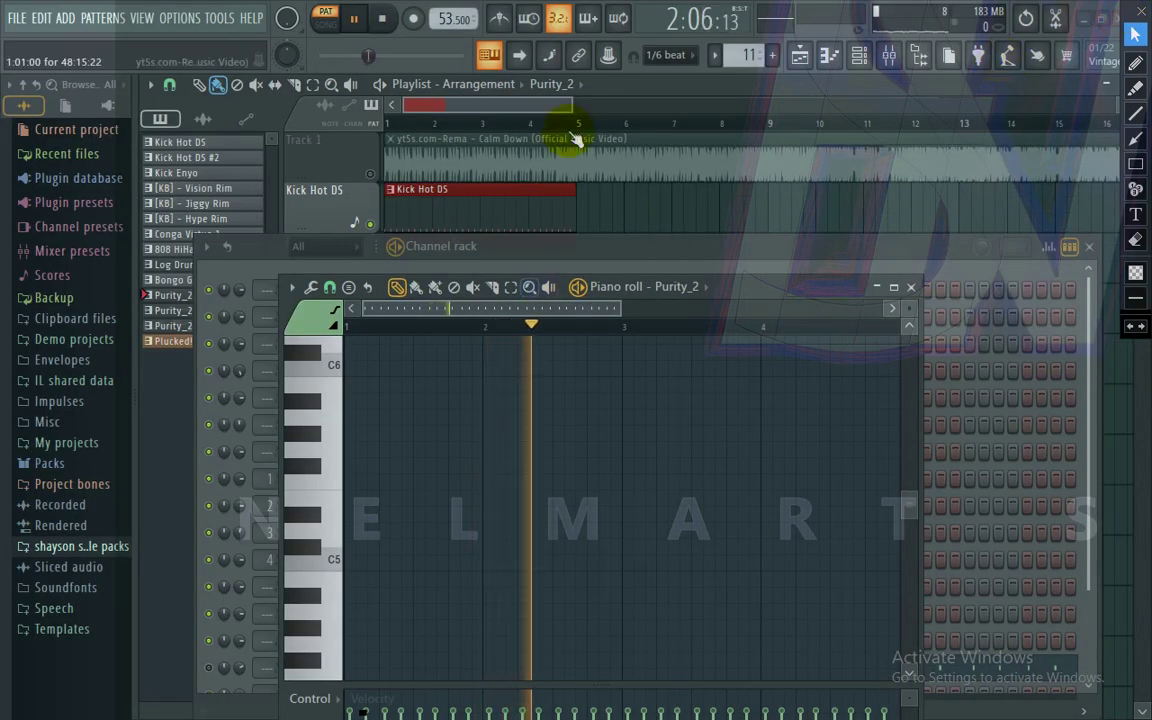
pyautogui.click(858, 60)
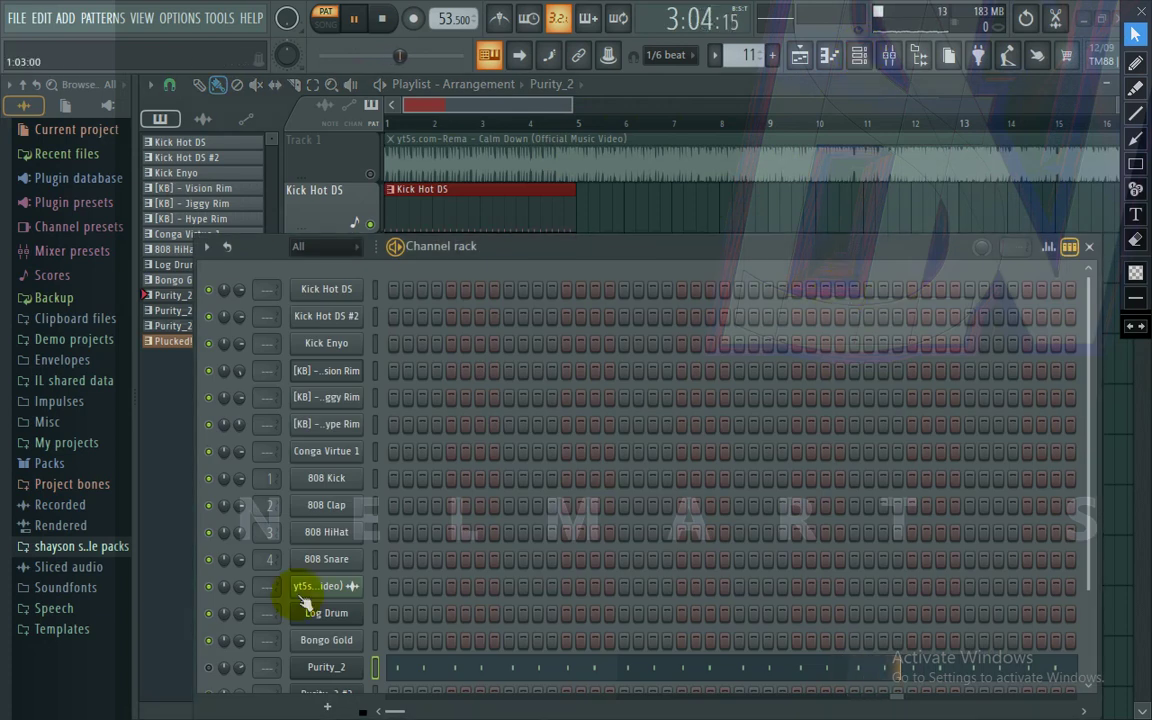
# Step: Unmute the Purity_2 channel and set its volume to 78%
pyautogui.click(210, 668)
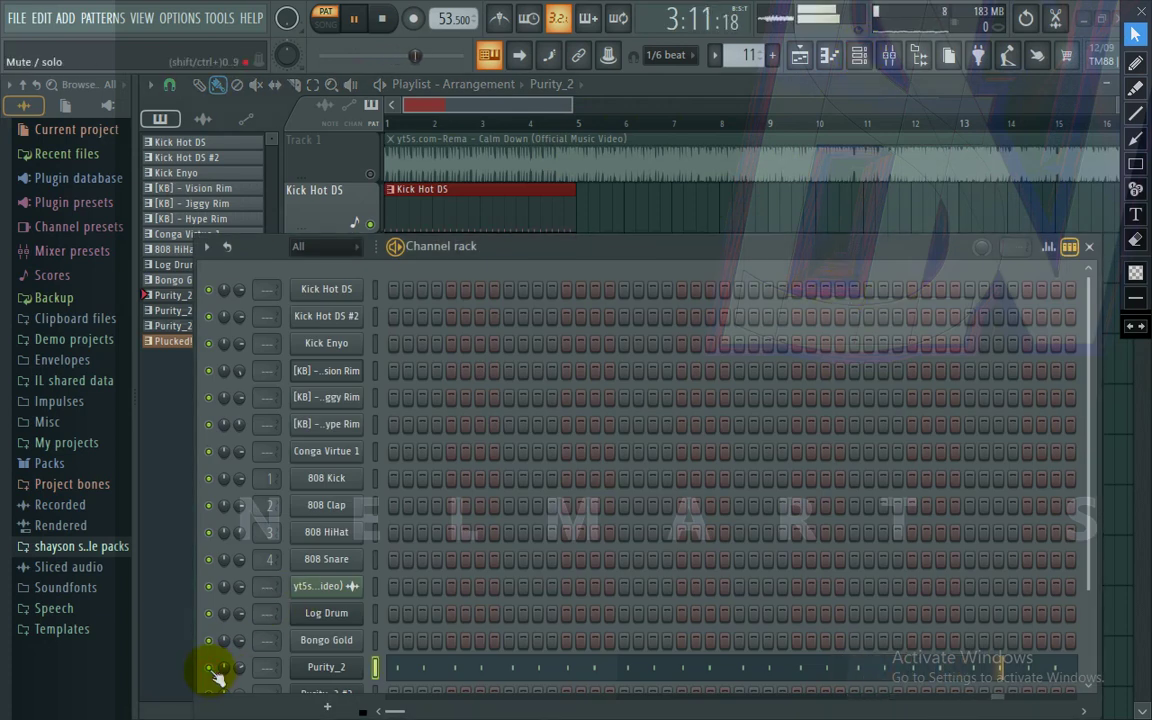
pyautogui.moveTo(240, 668)
pyautogui.mouseDown()
pyautogui.moveTo(240, 691)
pyautogui.moveTo(242, 674)
pyautogui.mouseUp()
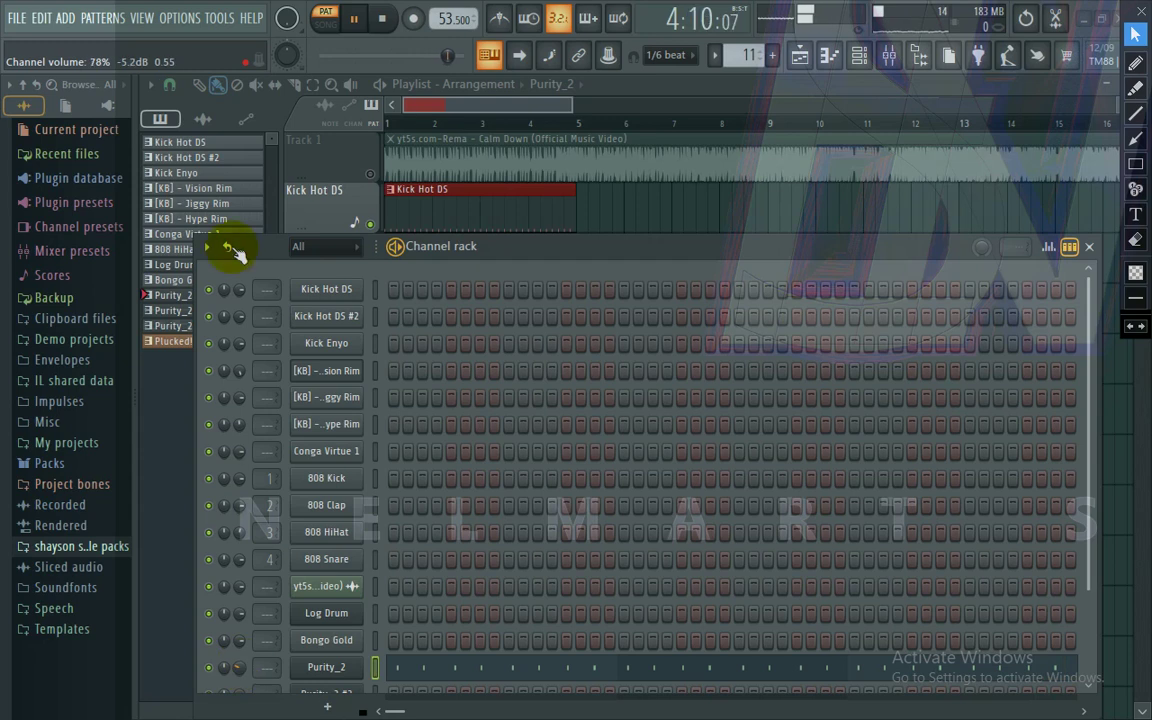
# Step: Review the Purity_2 #2 pattern's repeated G4 notes in the Piano roll during playback
pyautogui.click(173, 311)
pyautogui.click(494, 675)
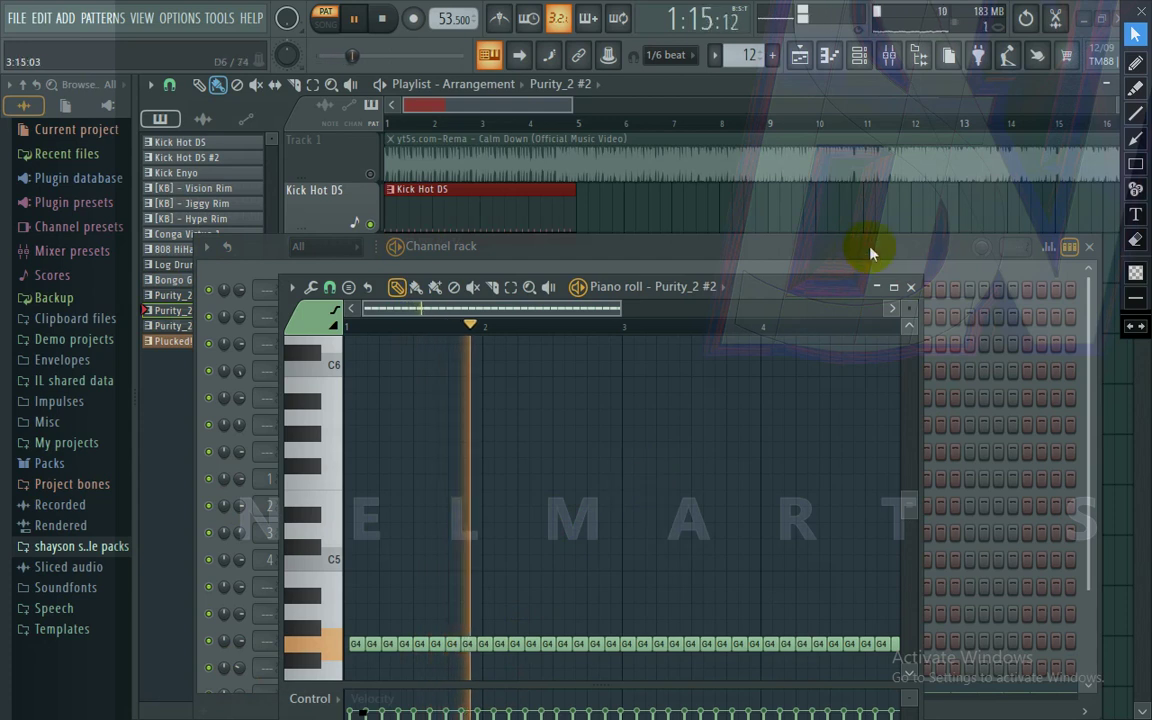
pyautogui.click(910, 287)
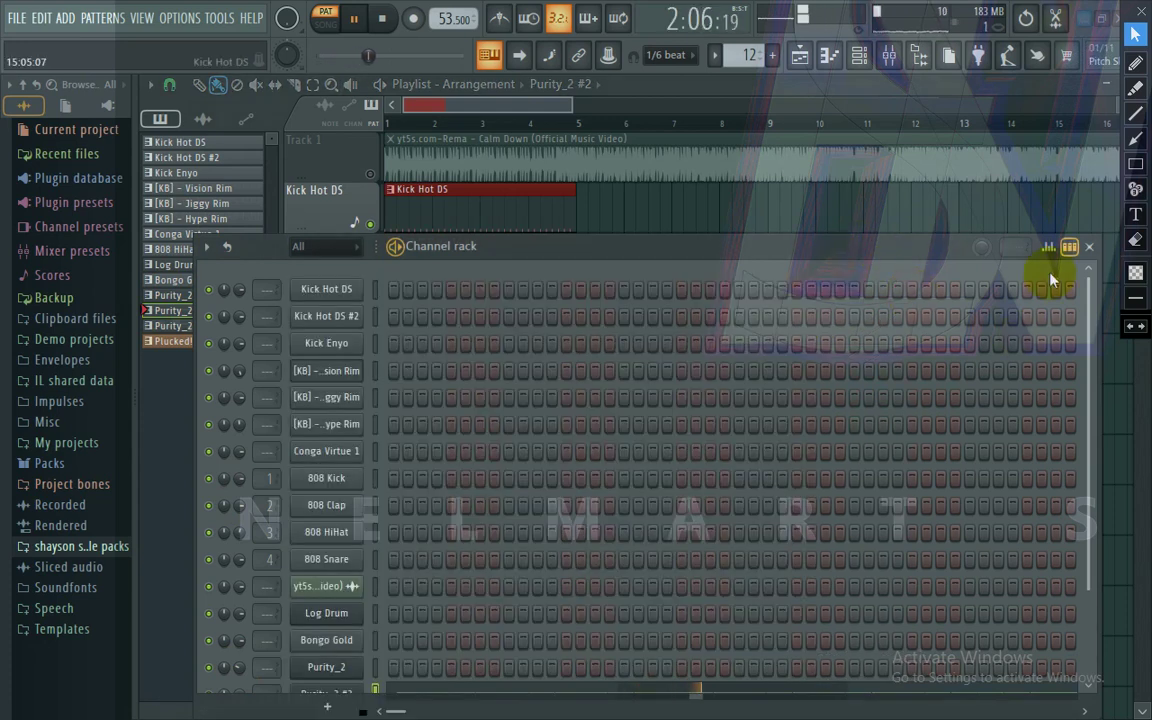
# Step: Review the Purity_2 #3 pattern's chord notes in the Piano roll during playback
pyautogui.moveTo(1088, 346); pyautogui.dragTo(1090, 424)
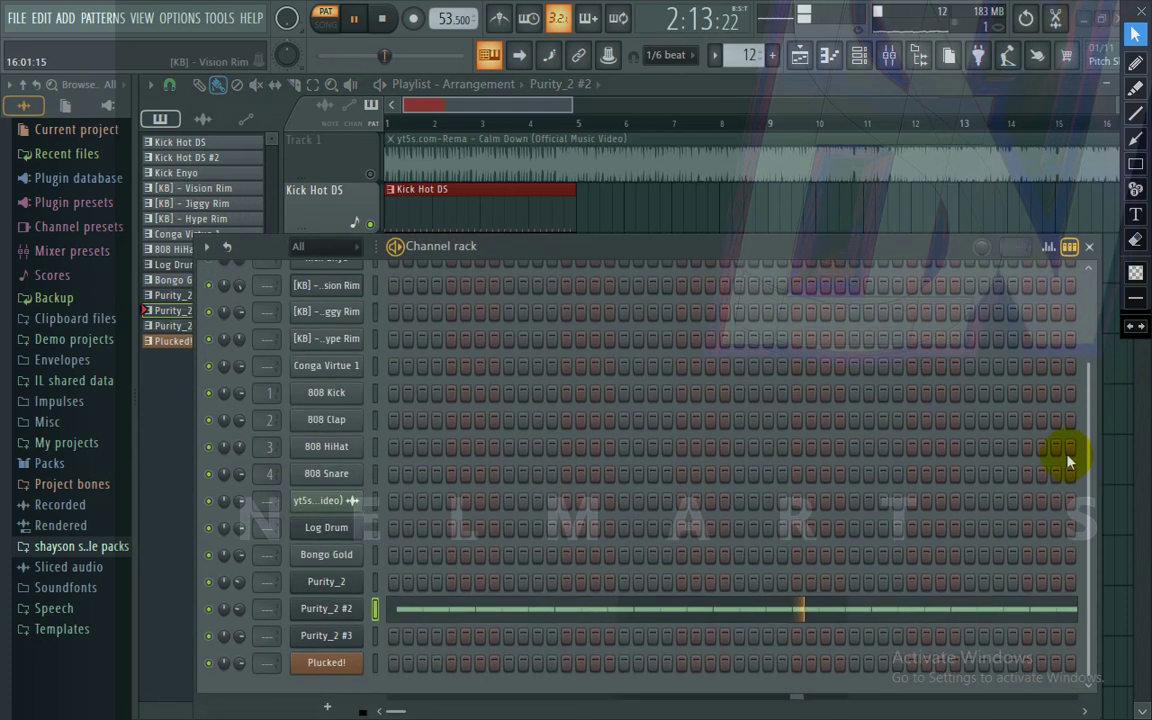
pyautogui.click(168, 326)
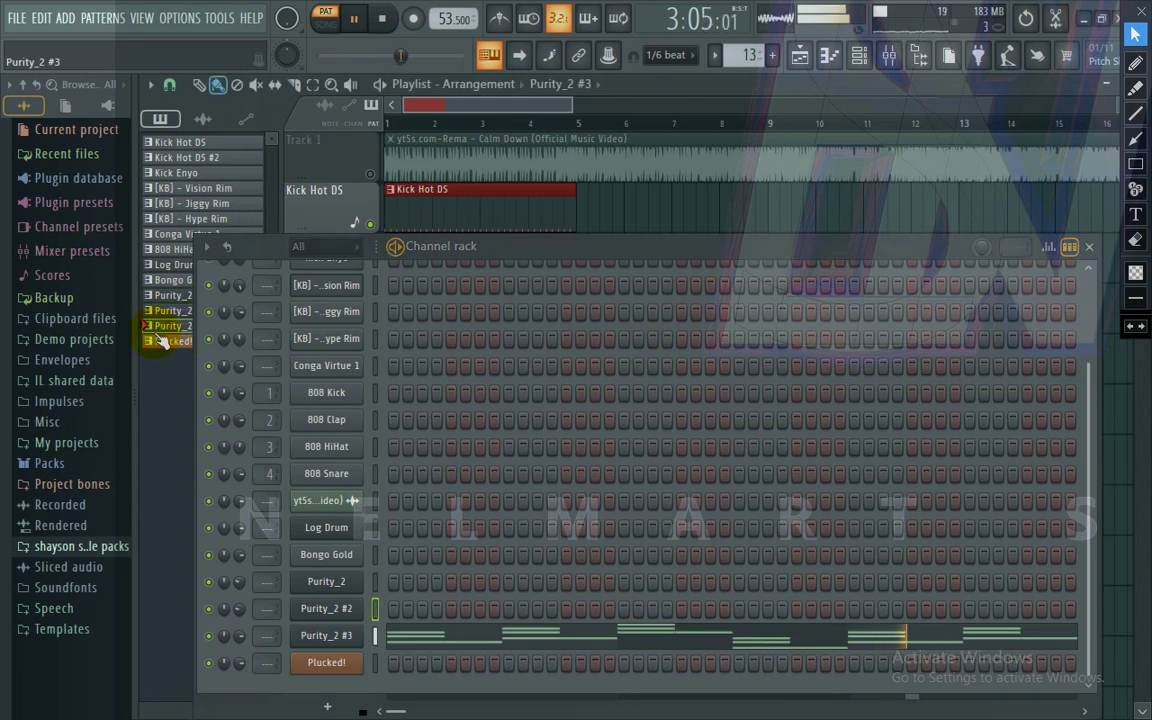
pyautogui.click(515, 640)
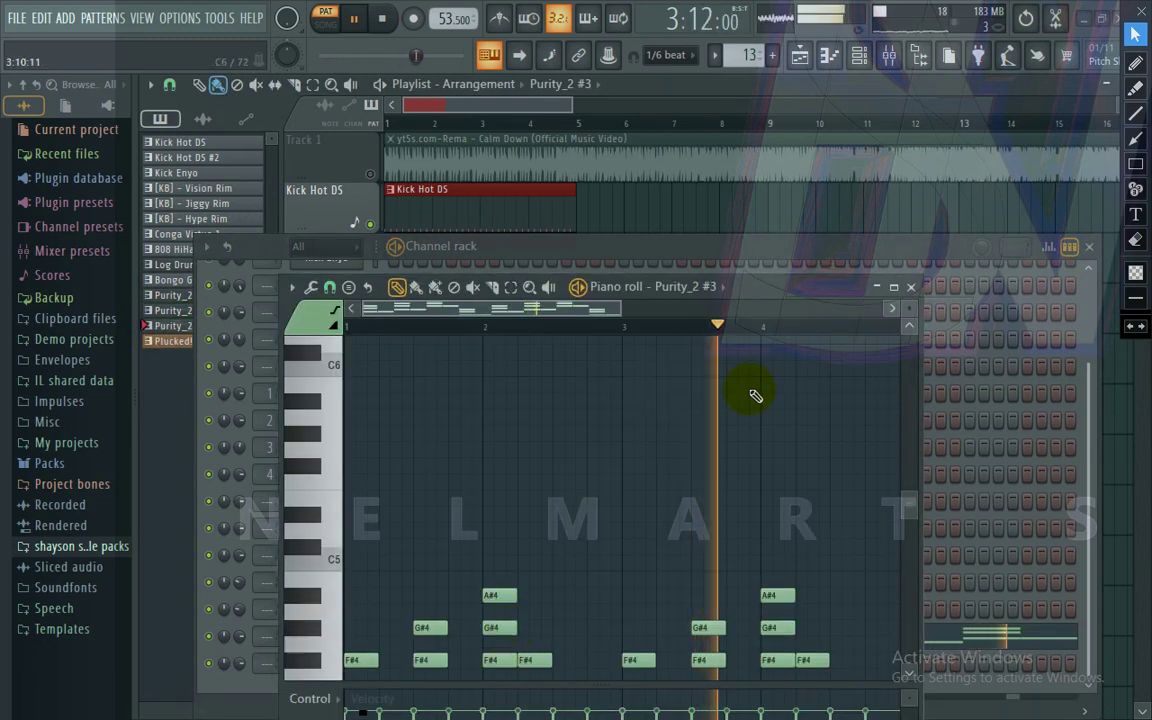
pyautogui.scroll(-5, 913, 520)
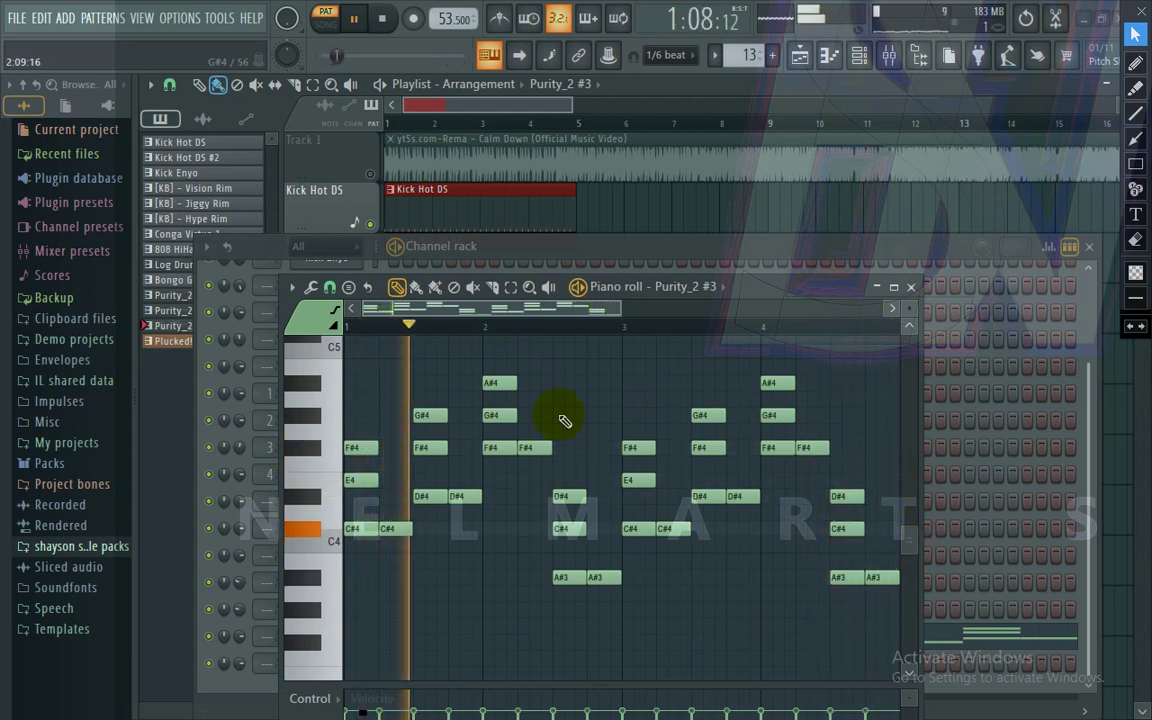
# Step: Inspect the Plucked! pattern, checking the Piano roll, its steps in the Channel rack and the Graph editor
pyautogui.click(181, 341)
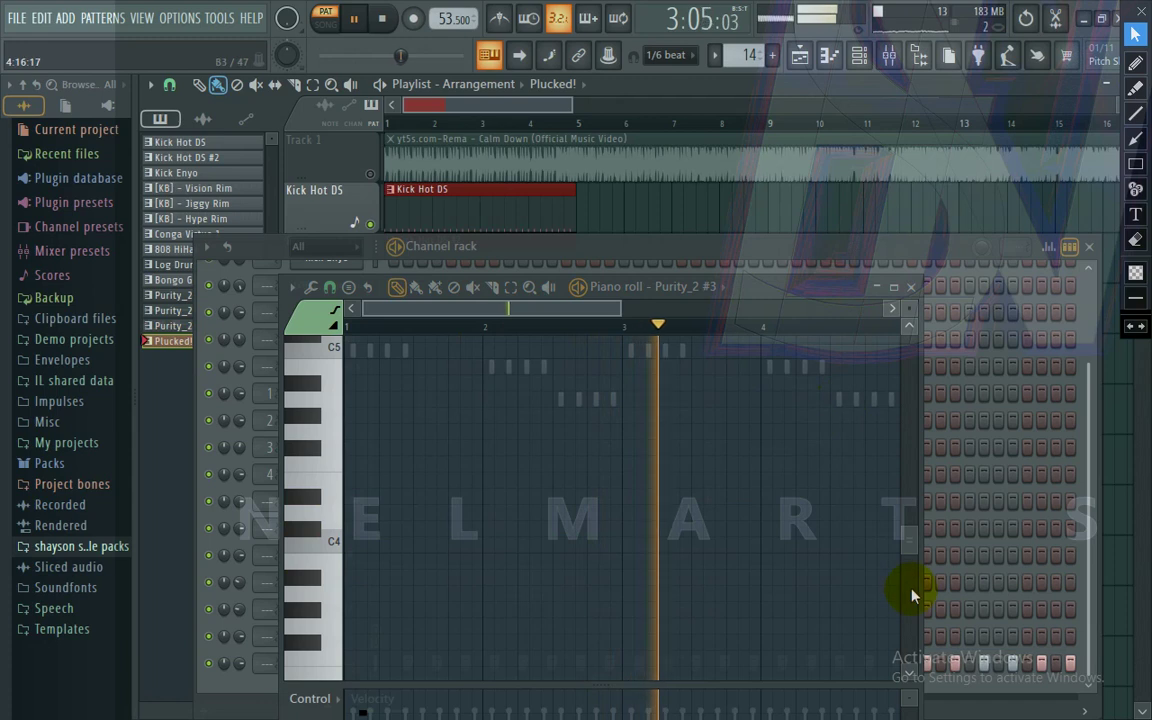
pyautogui.moveTo(912, 540); pyautogui.dragTo(905, 314)
pyautogui.moveTo(895, 426); pyautogui.dragTo(897, 452)
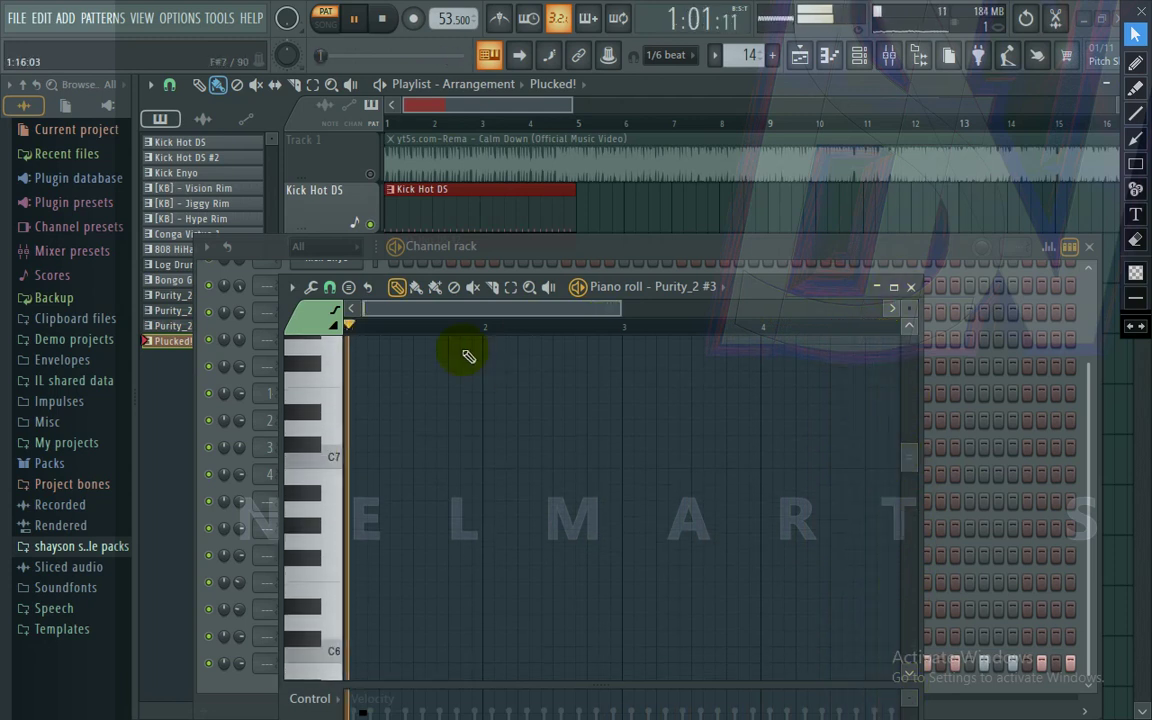
pyautogui.click(911, 288)
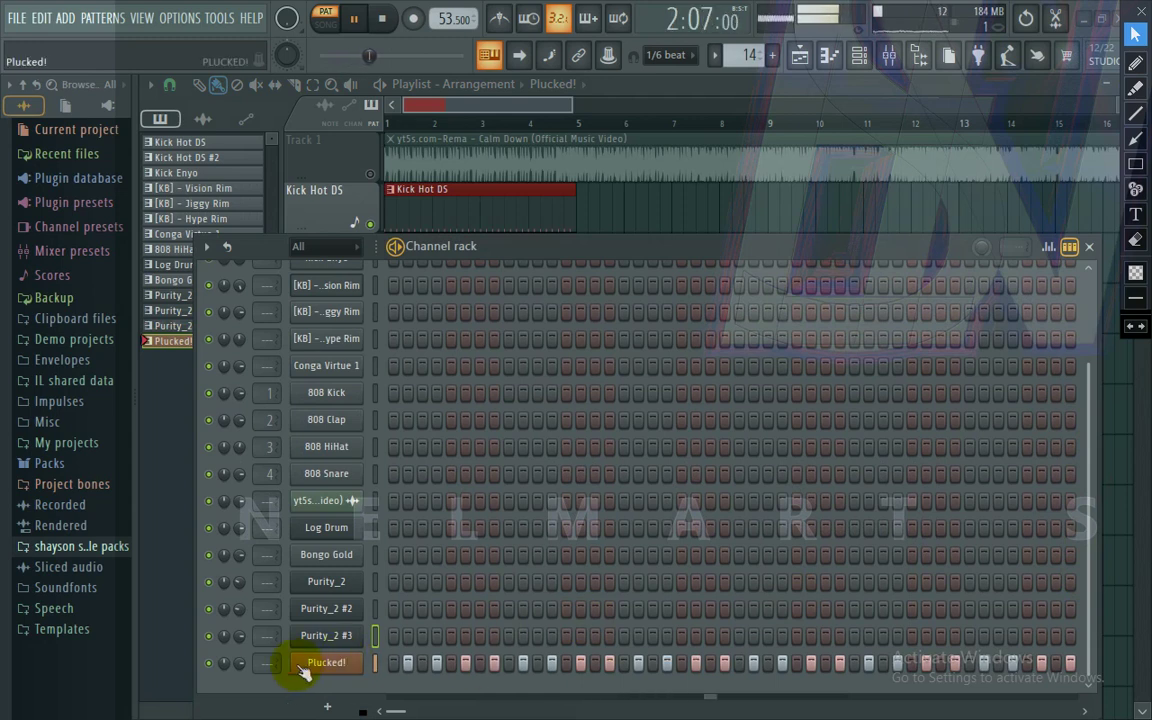
pyautogui.rightClick(335, 665)
pyautogui.click(437, 484)
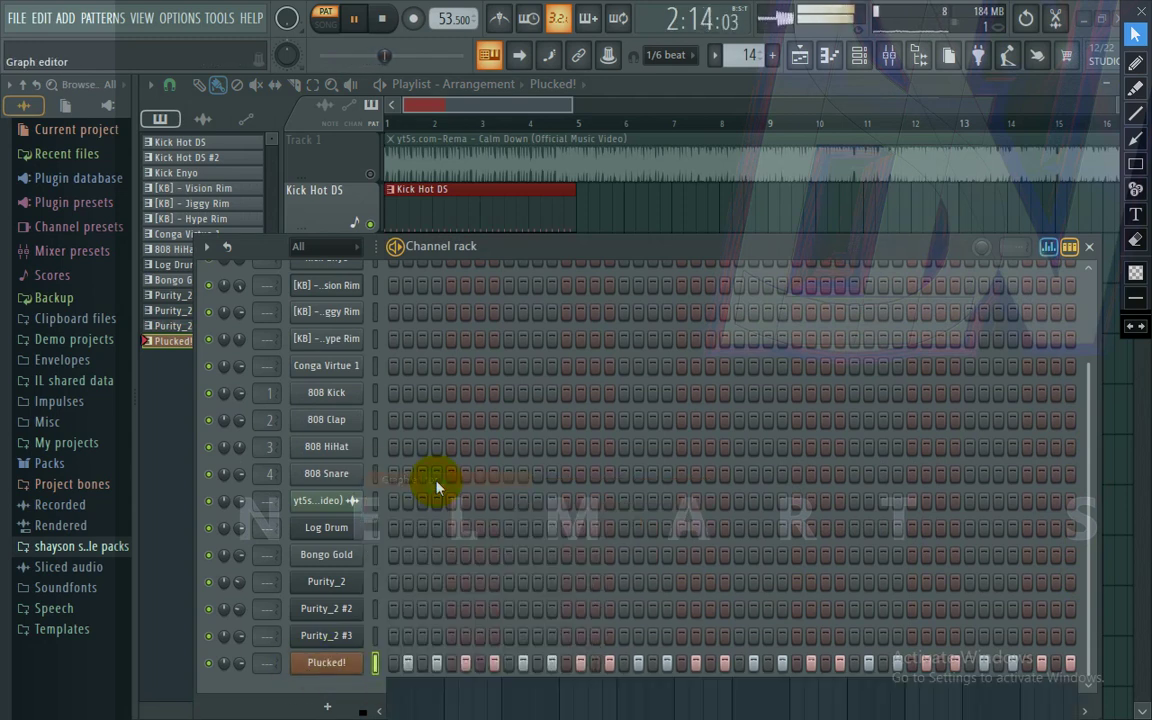
# Step: Close the Channel rack and switch playback from the single pattern to the full song arrangement
pyautogui.click(1092, 248)
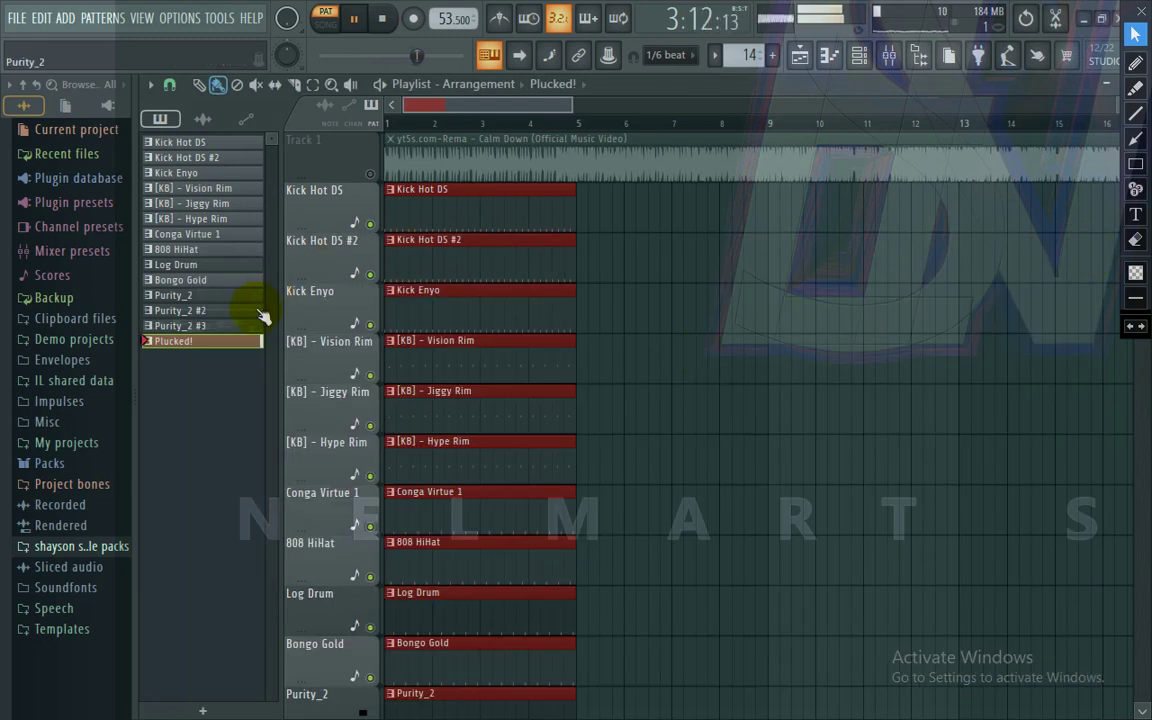
pyautogui.press('l')
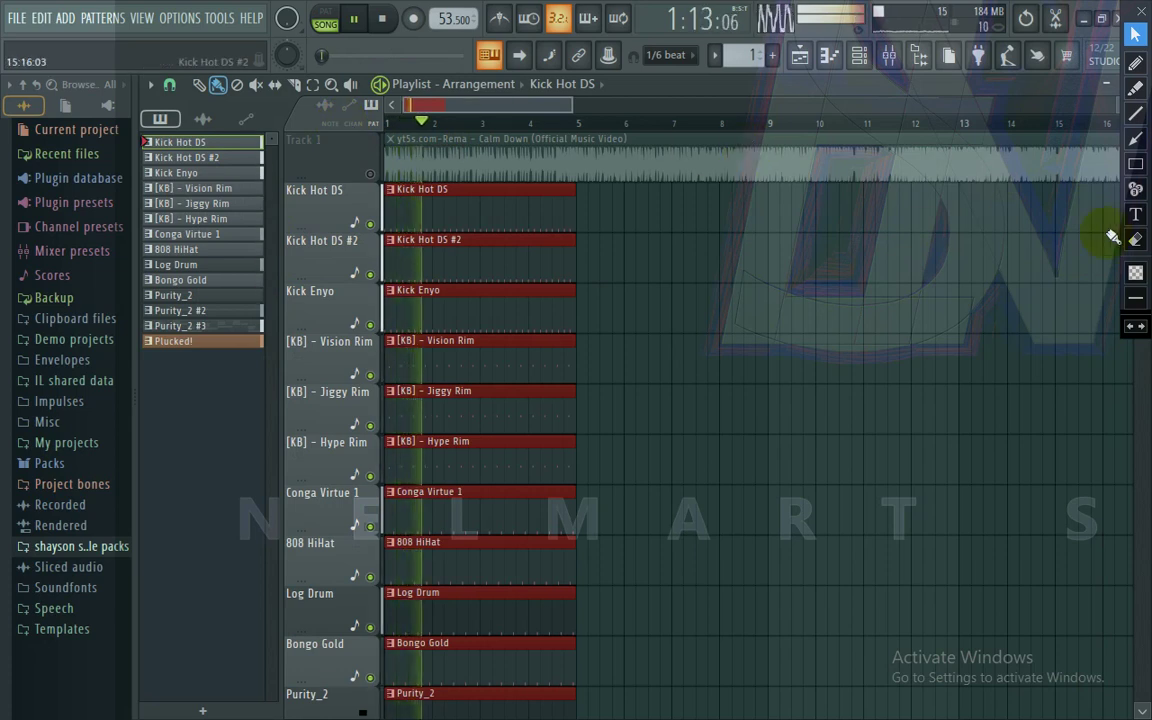
# Step: Write the on-screen note "thats the preview like if u found it useful" over the empty part of the playlist
pyautogui.click(1135, 214)
pyautogui.click(831, 362)
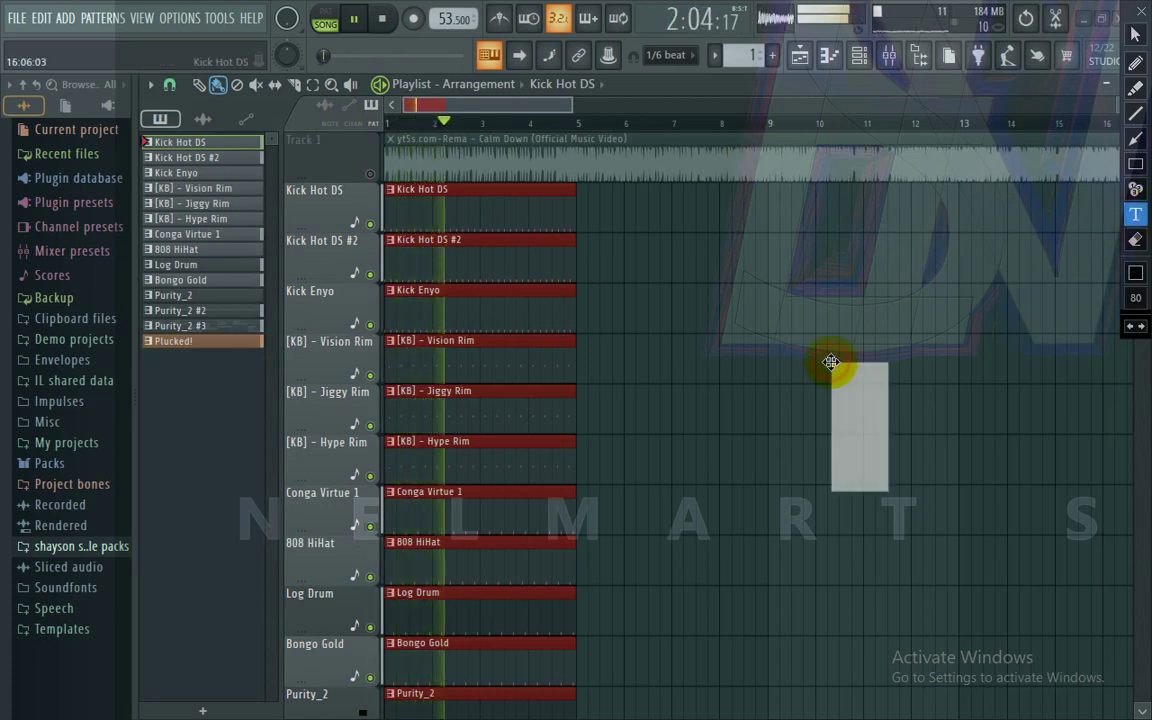
pyautogui.write('th')
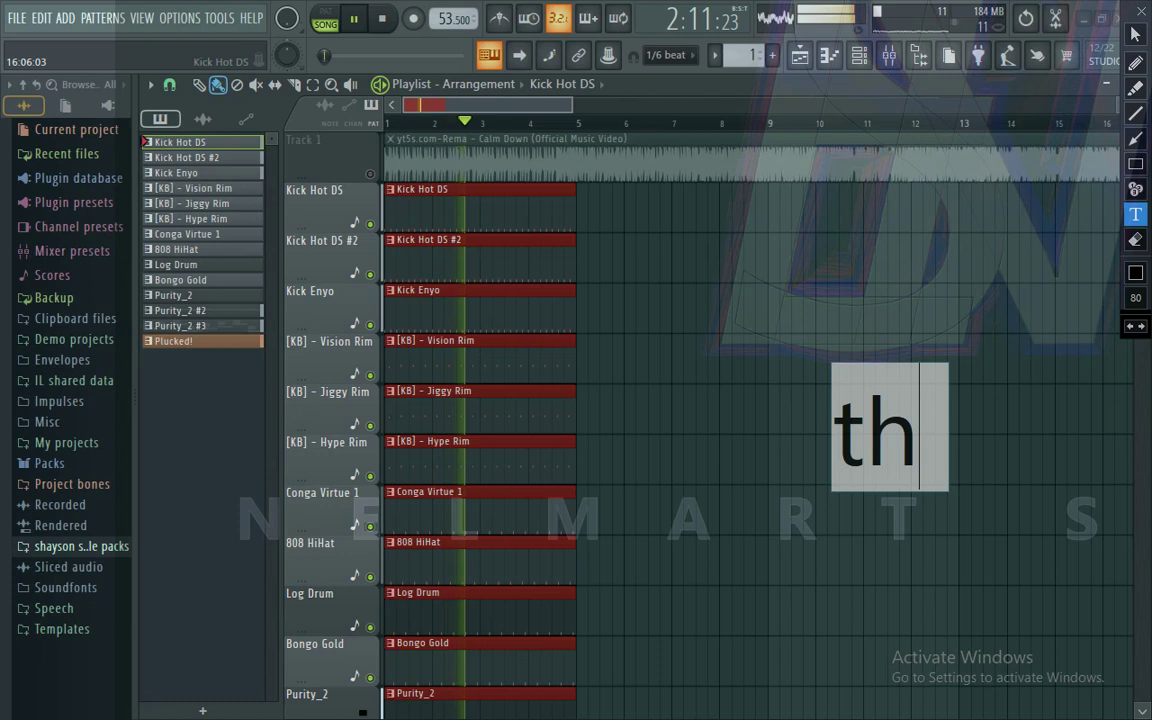
pyautogui.write('ats ')
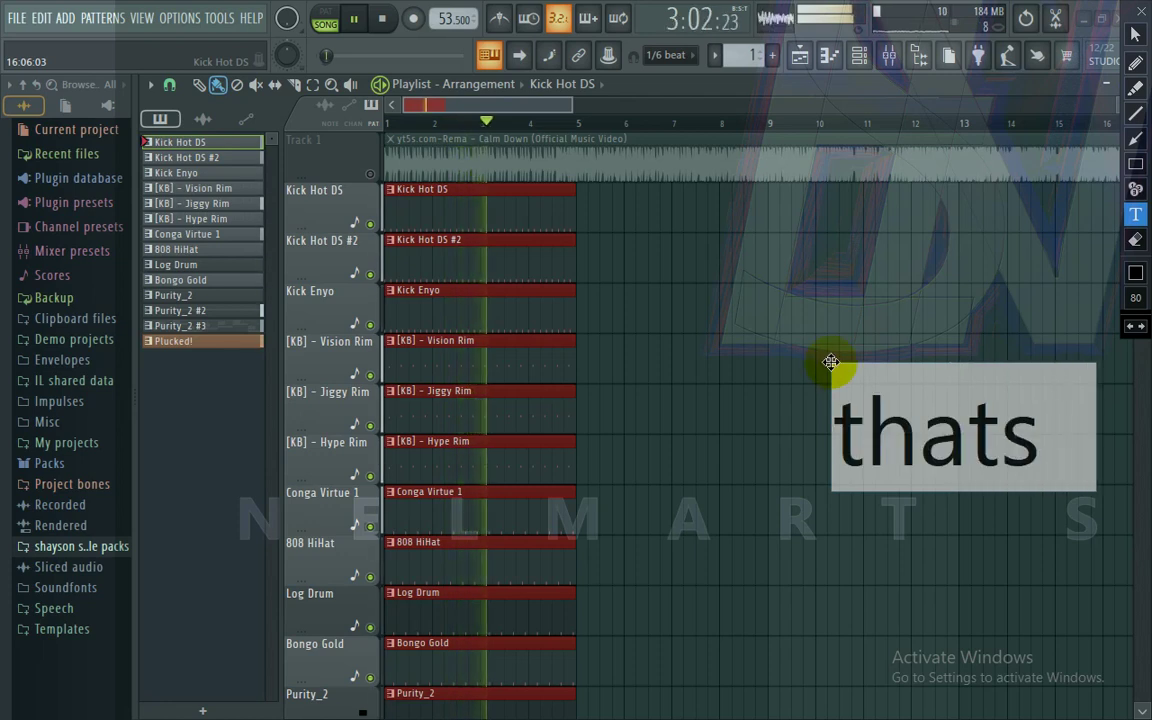
pyautogui.write('the p')
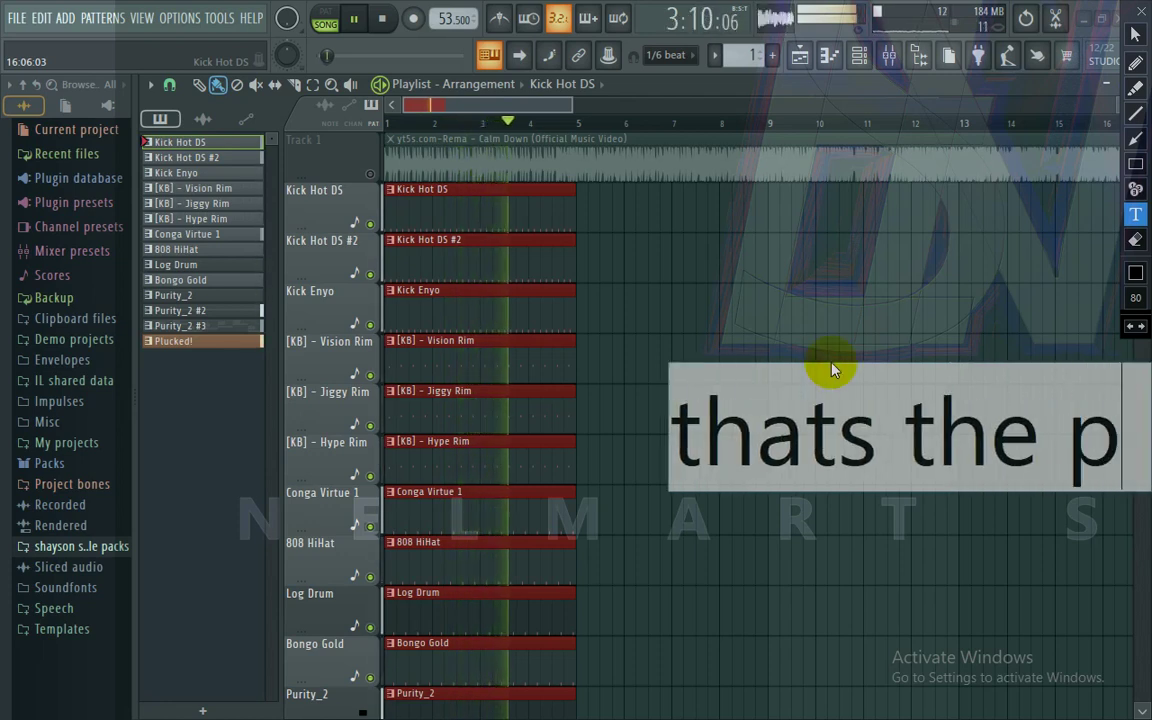
pyautogui.write('revi')
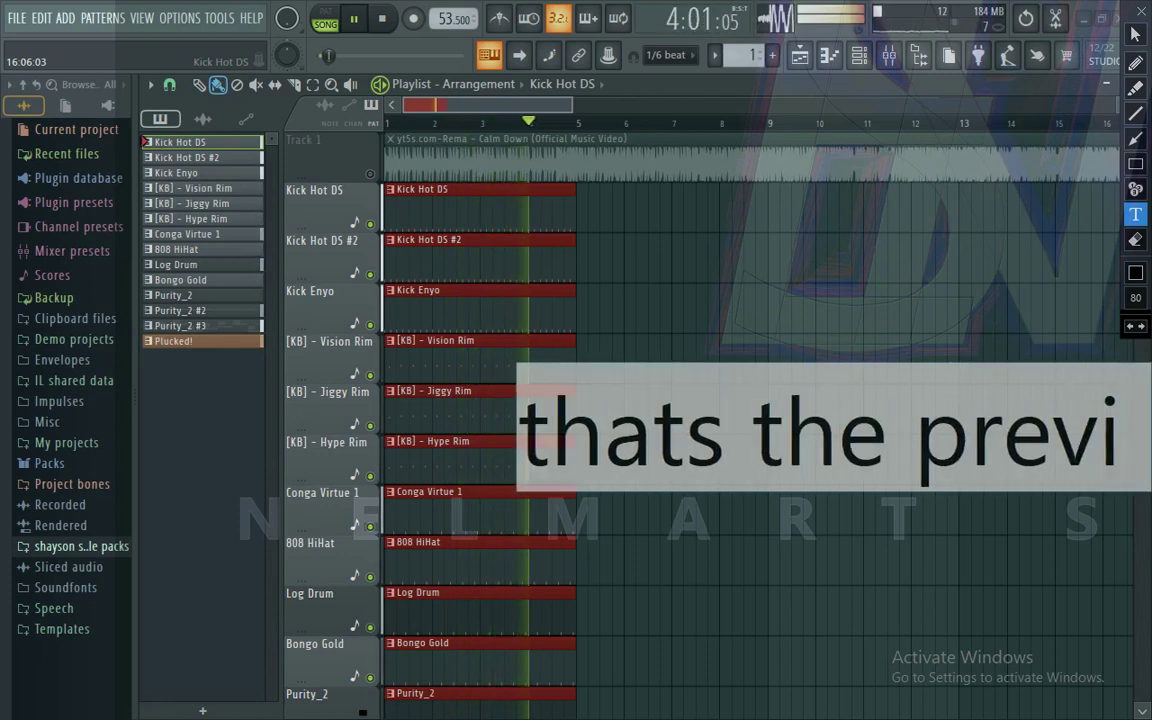
pyautogui.write('ew like if u')
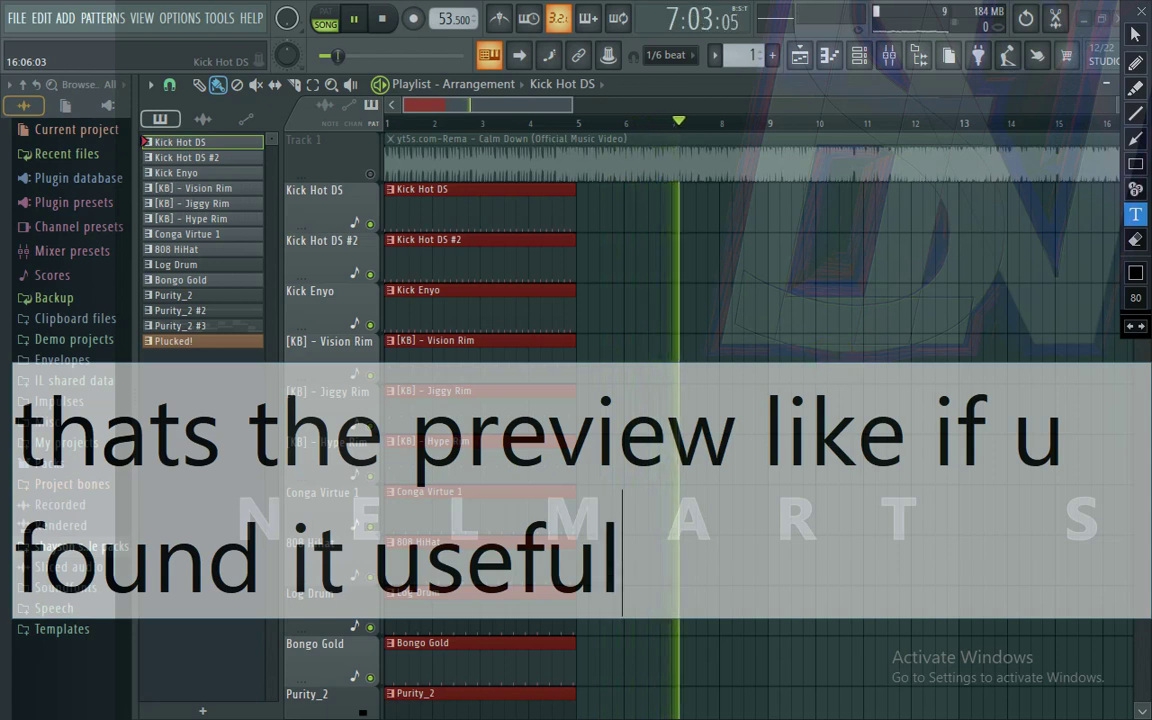
# Step: Erase the on-screen text note and return to the normal pointer
pyautogui.click(1135, 239)
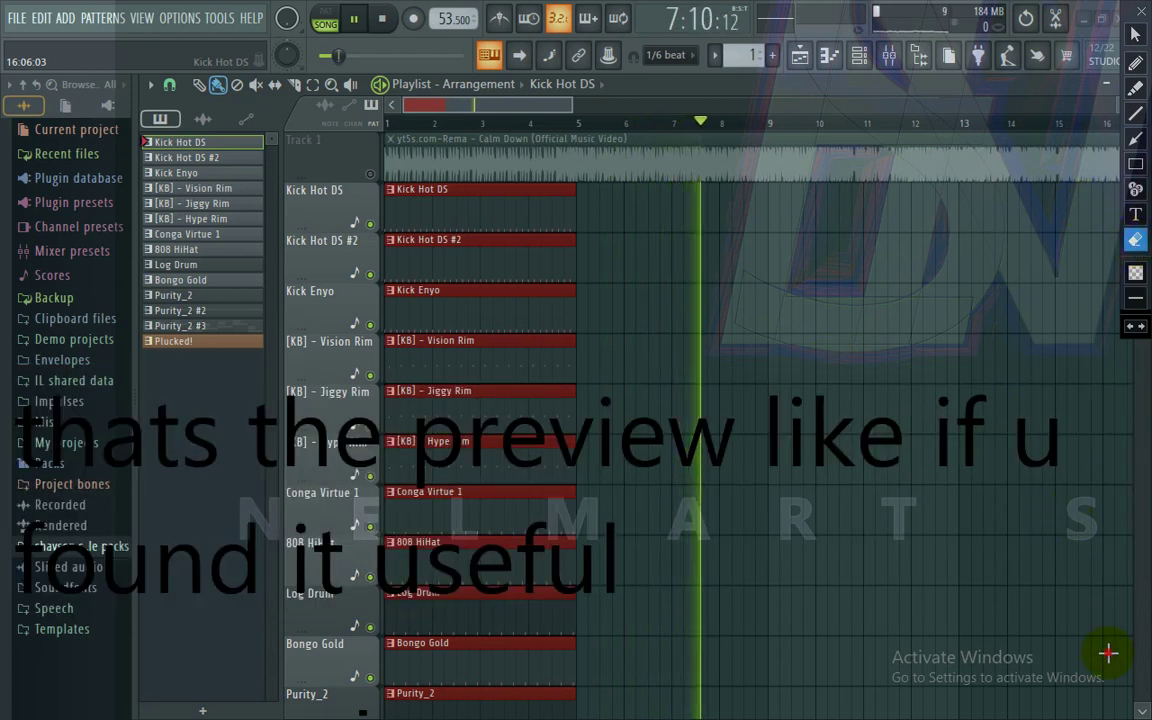
pyautogui.moveTo(1108, 653)
pyautogui.mouseDown()
pyautogui.moveTo(190, 280)
pyautogui.moveTo(4, 280)
pyautogui.mouseUp()
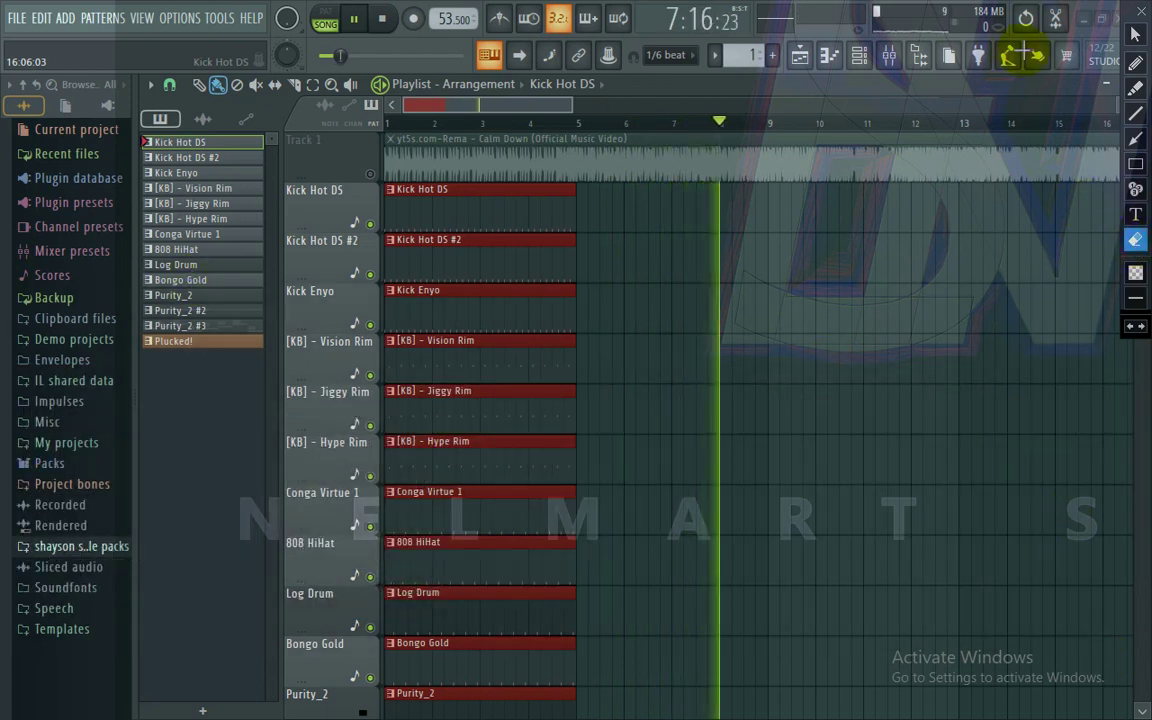
pyautogui.click(1135, 36)
# Step: Play the song from bar 1 with the reference audio on Track 1 soloed, and bring all tracks back in
pyautogui.click(397, 125)
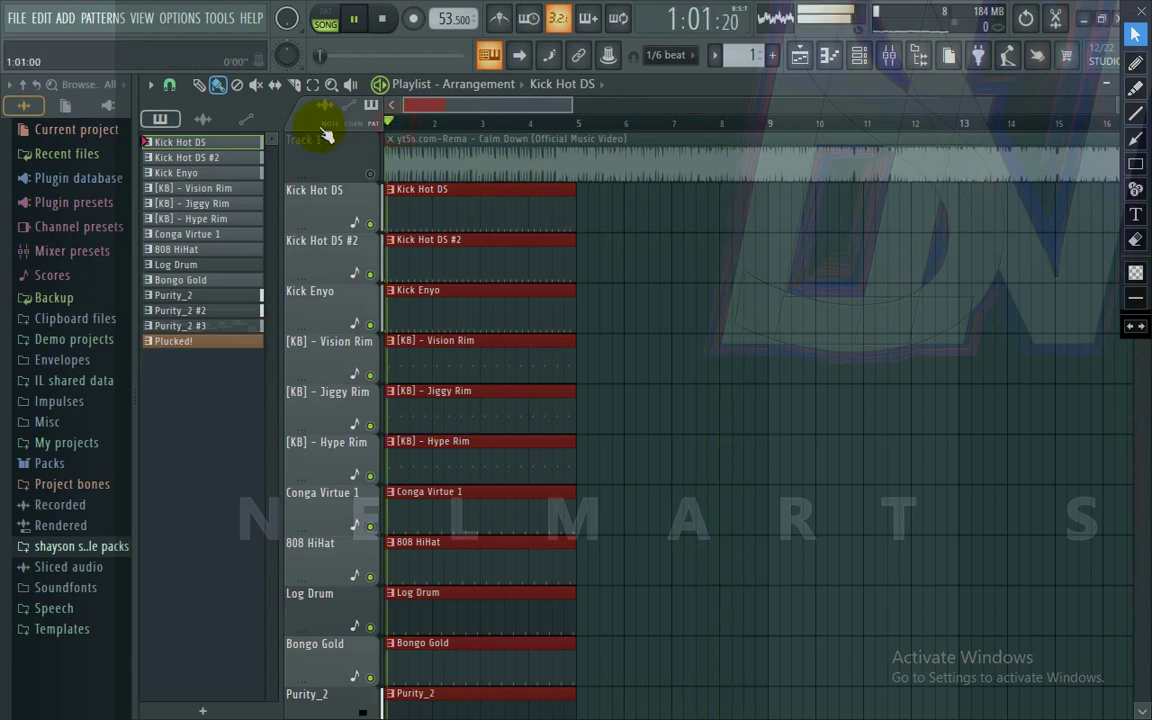
pyautogui.keyDown('ctrl'); pyautogui.click(370, 175); pyautogui.keyUp('ctrl')
pyautogui.press('space')
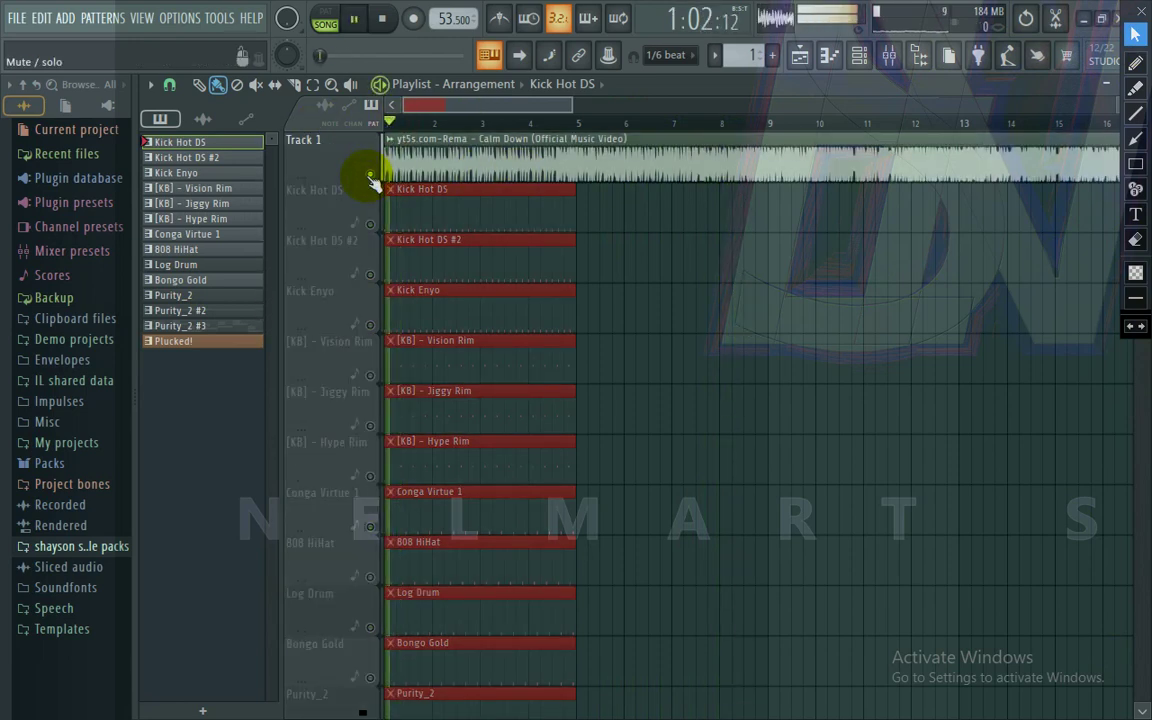
pyautogui.keyDown('ctrl'); pyautogui.click(370, 176); pyautogui.keyUp('ctrl')
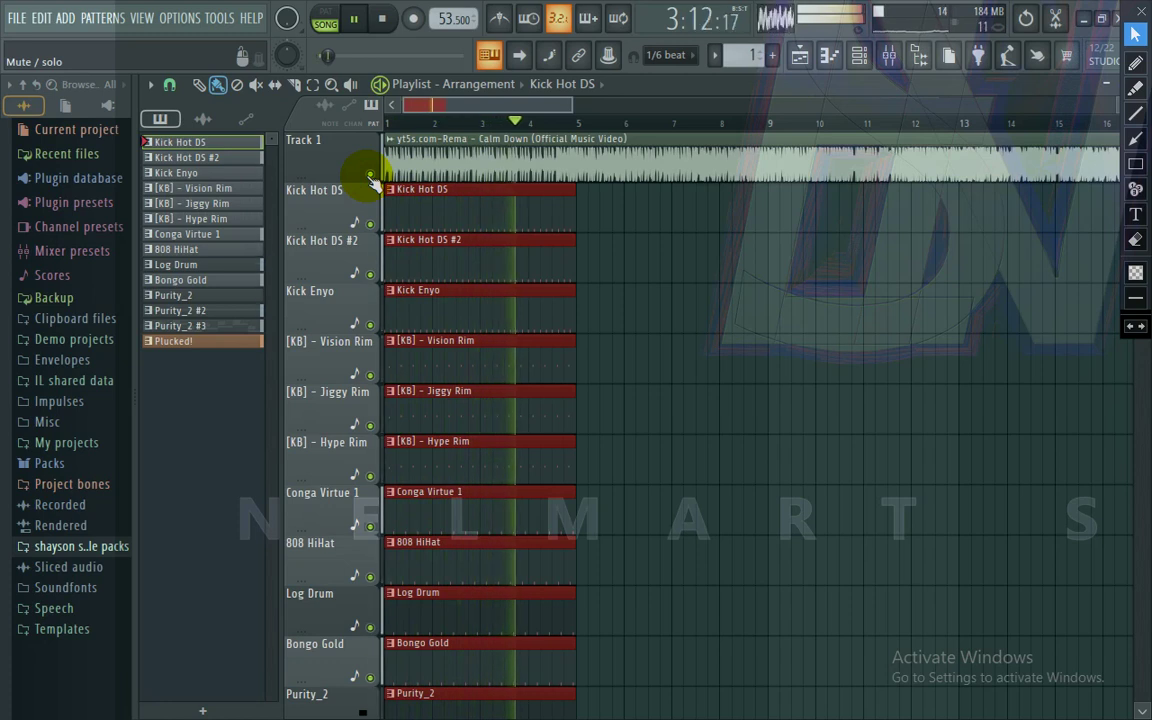
# Step: Compare the beat with the reference audio by toggling Track 1's mute during playback, leaving the track on
pyautogui.click(370, 177)
pyautogui.click(370, 177)
pyautogui.click(370, 177)
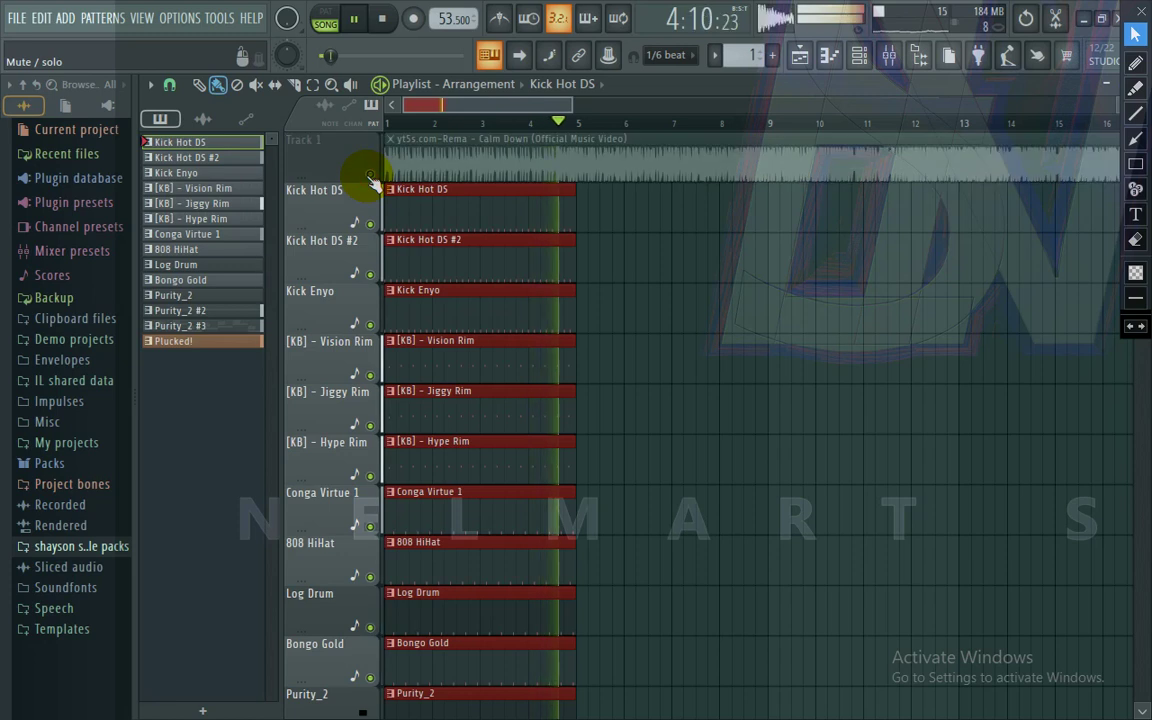
pyautogui.click(370, 177)
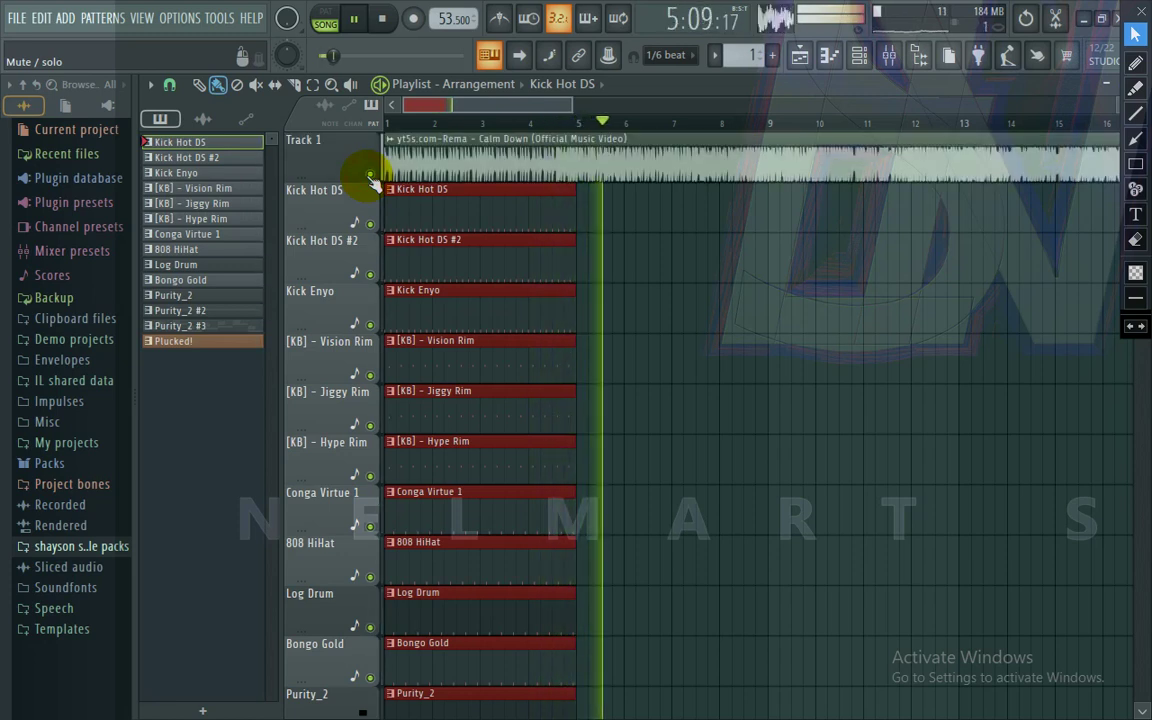
# Step: Duplicate the four-bar block of pattern clips repeatedly along the playlist up to bar 53, past the end of the reference audio
pyautogui.hotkey('ctrl', 'b')
pyautogui.hotkey('ctrl', 'b')
pyautogui.hotkey('ctrl', 'b')
pyautogui.hotkey('ctrl', 'b')
pyautogui.hotkey('ctrl', 'b')
pyautogui.hotkey('ctrl', 'b')
pyautogui.hotkey('ctrl', 'b')
pyautogui.hotkey('ctrl', 'b')
pyautogui.hotkey('ctrl', 'b')
pyautogui.hotkey('ctrl', 'b')
pyautogui.hotkey('ctrl', 'b')
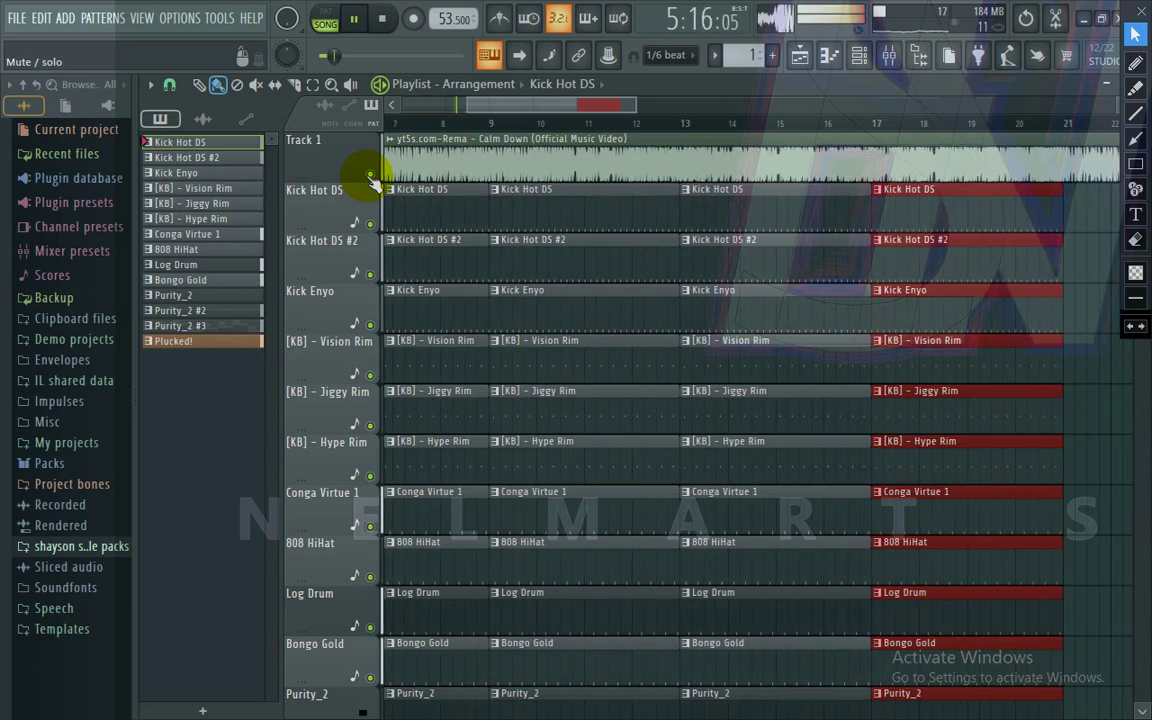
pyautogui.hotkey('ctrl', 'b')
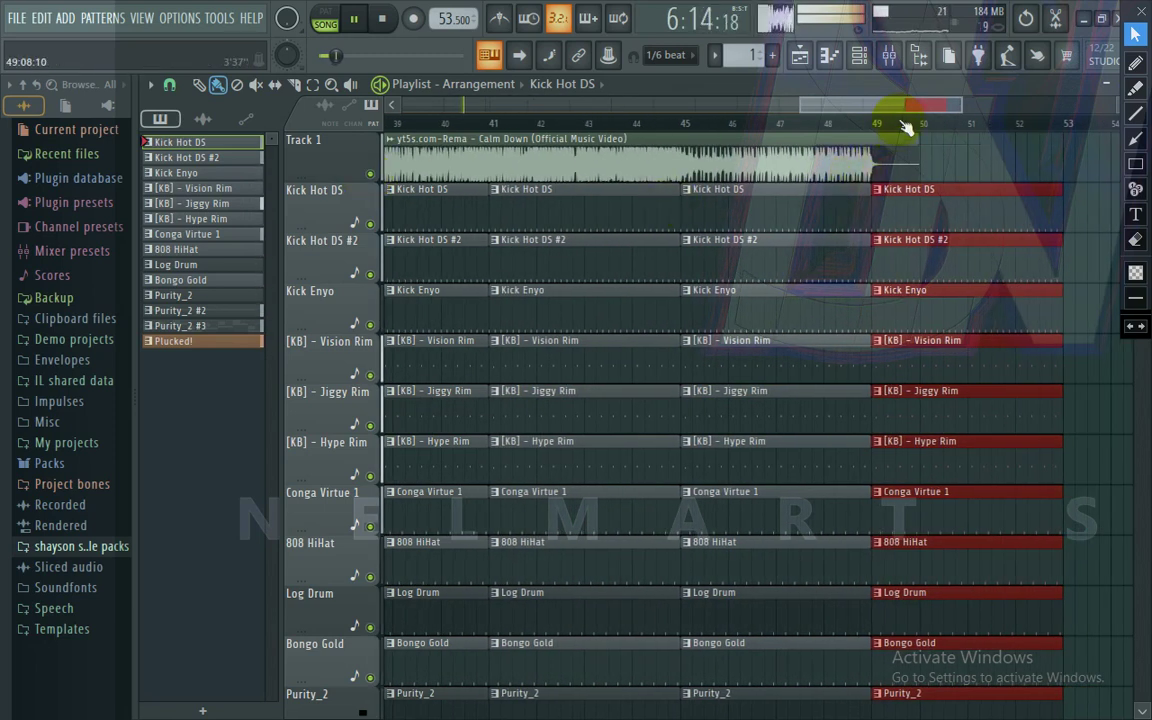
# Step: Compare the extended arrangement with the reference audio by muting and unmuting Track 1 during playback, ending with it on
pyautogui.moveTo(899, 110); pyautogui.dragTo(380, 84)
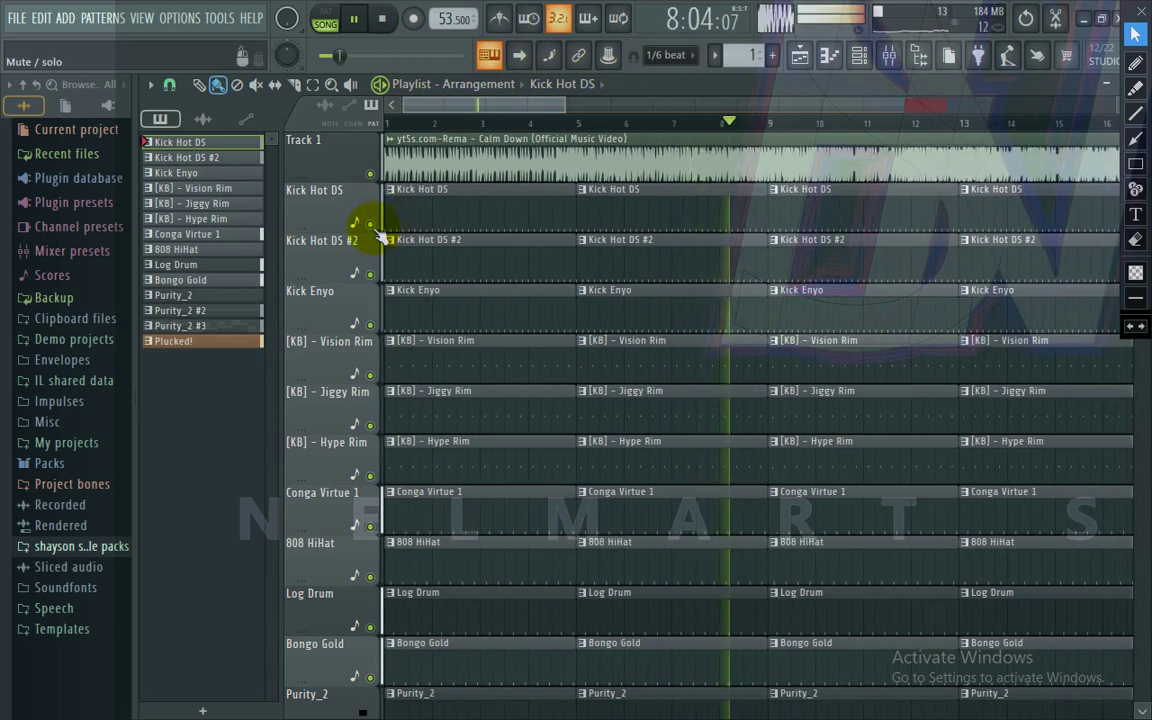
pyautogui.click(372, 174)
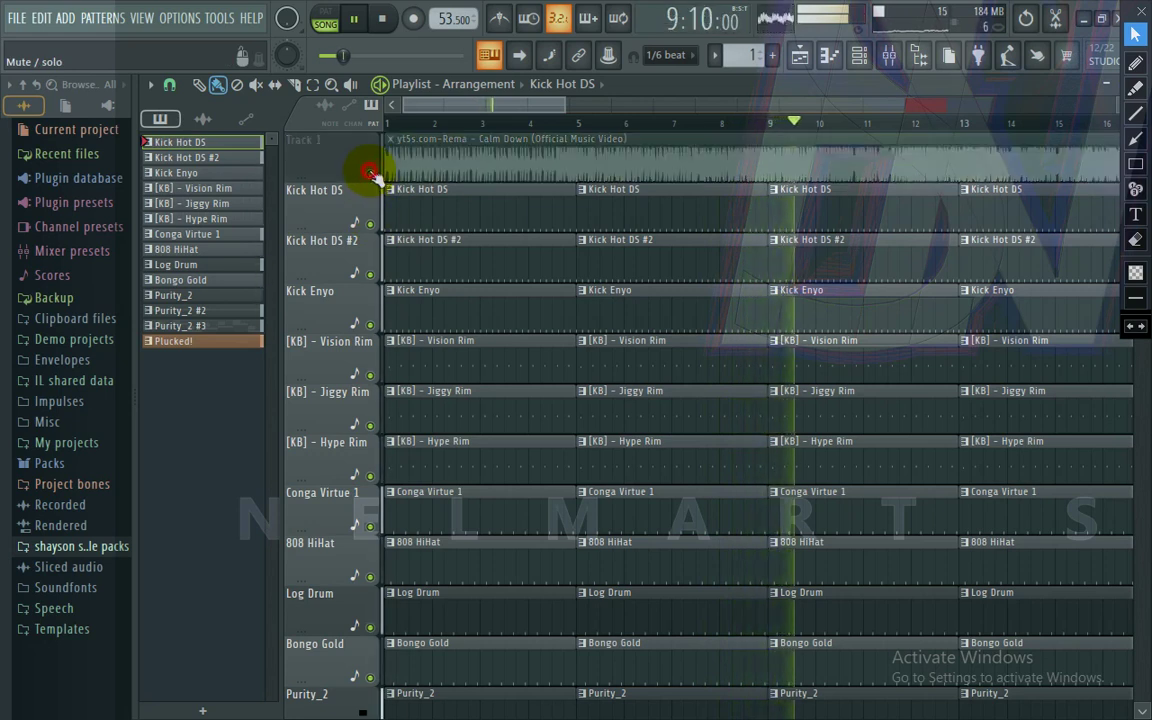
pyautogui.click(370, 172)
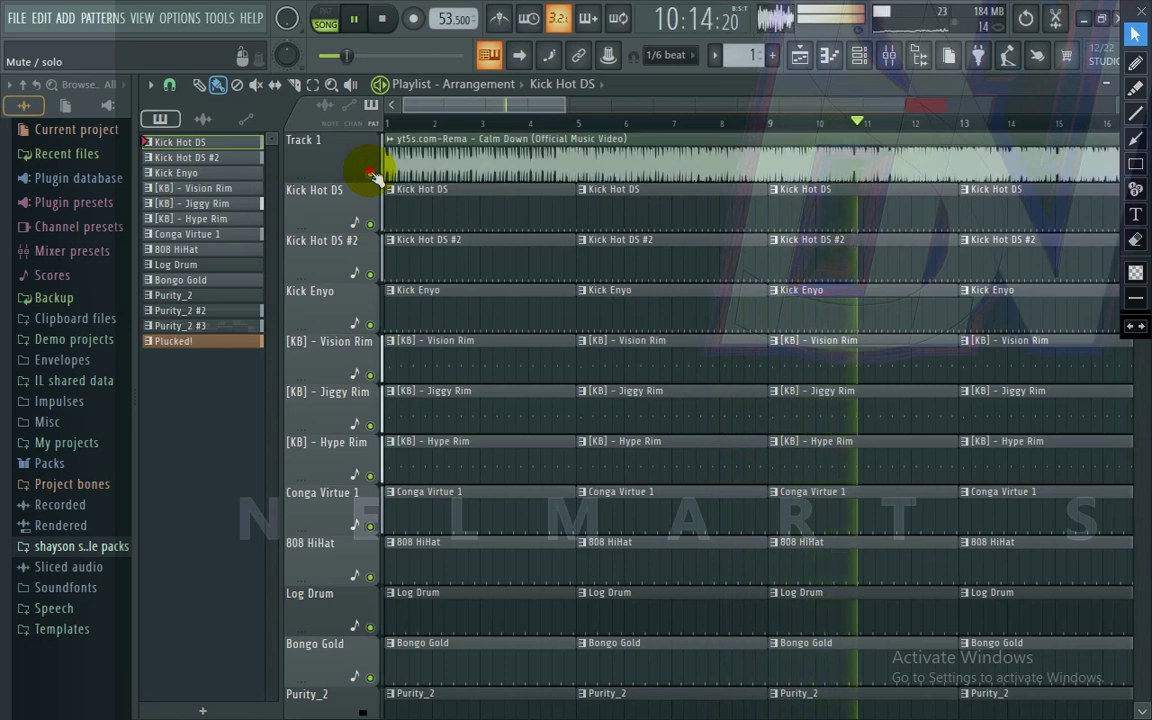
pyautogui.click(370, 172)
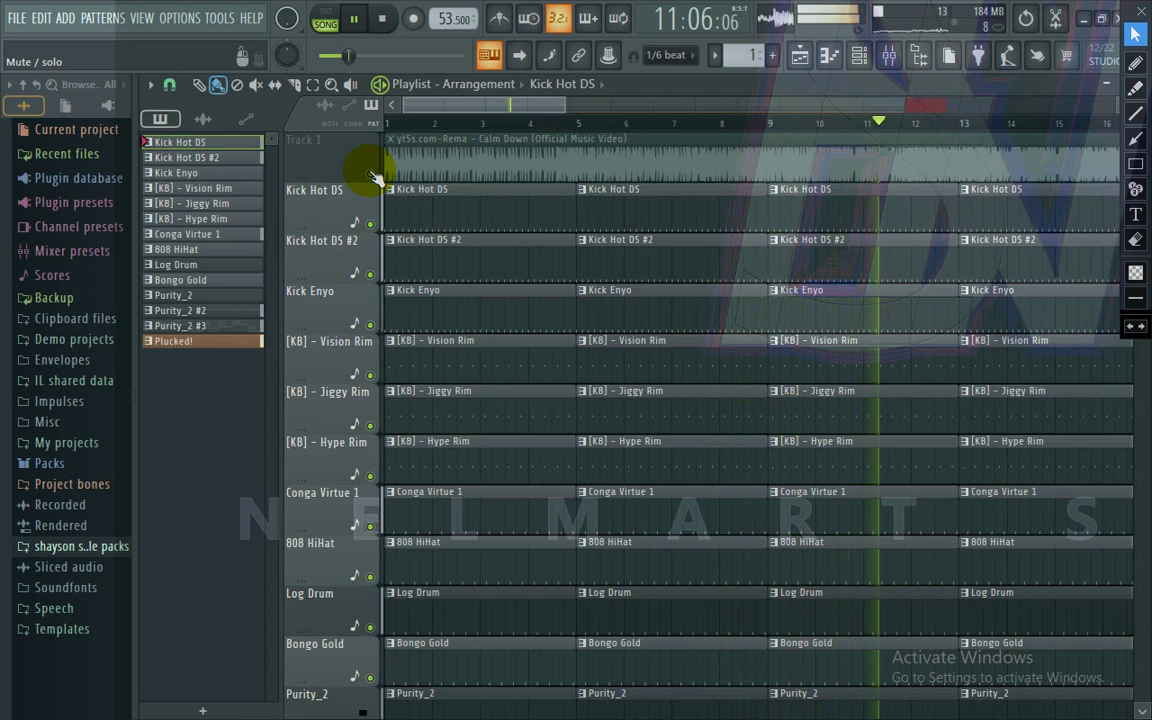
pyautogui.click(371, 173)
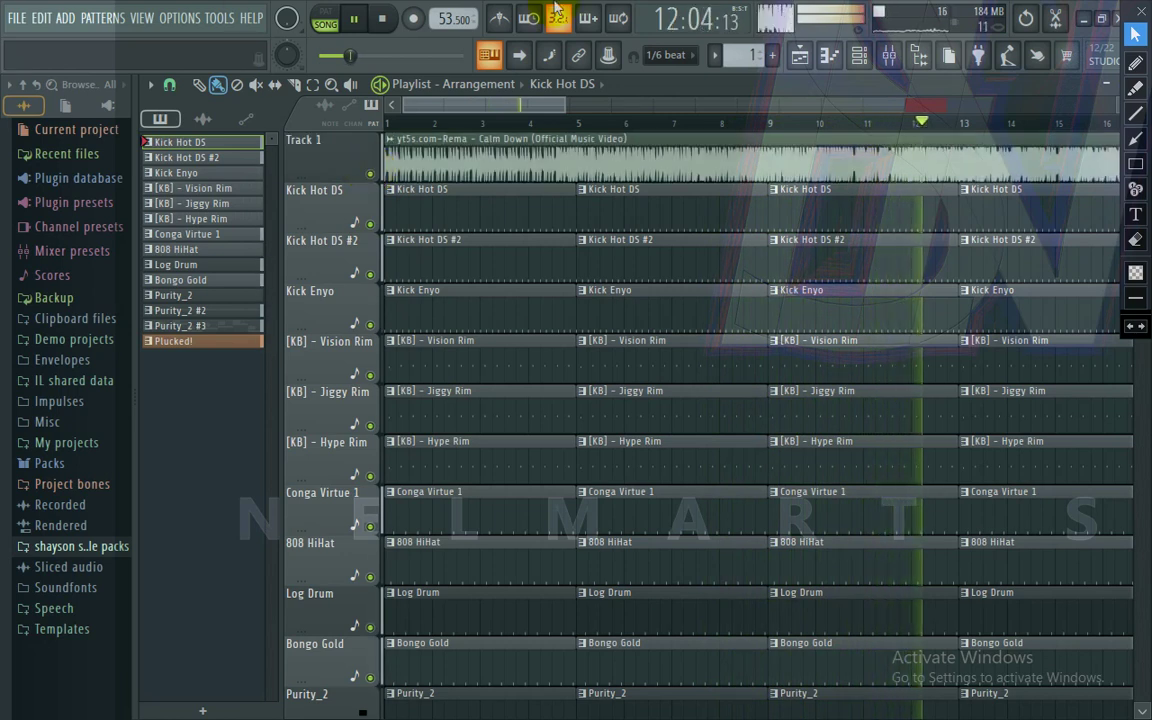
pyautogui.moveTo(597, 8)
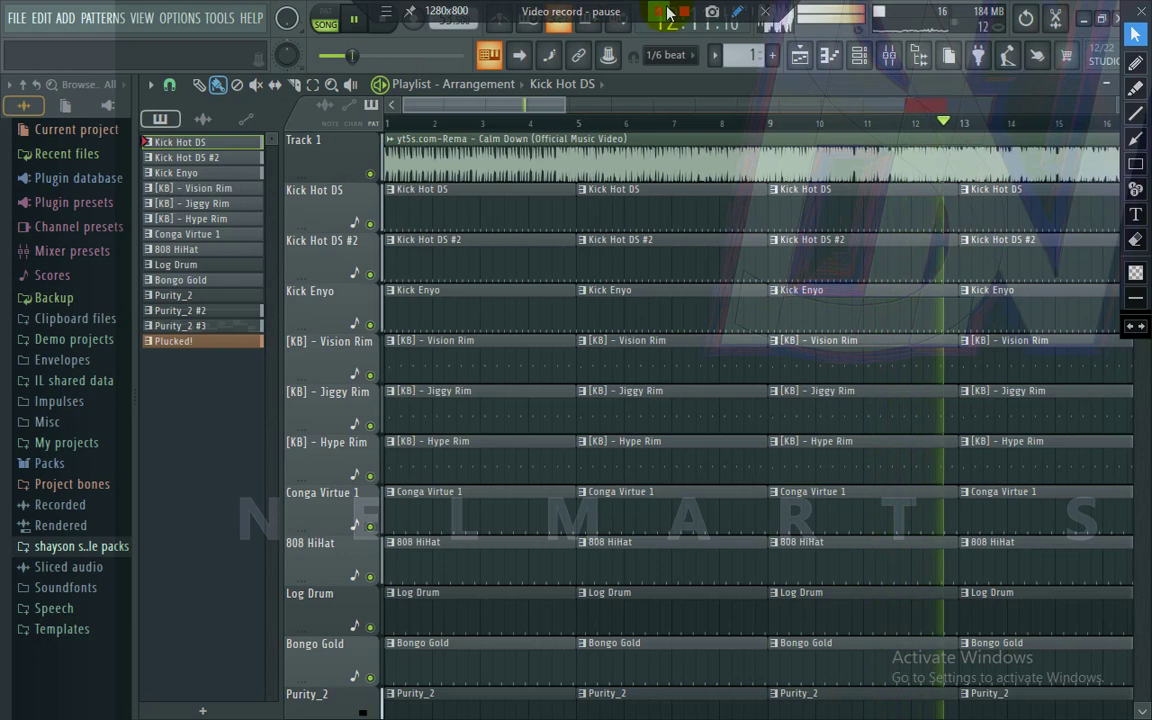